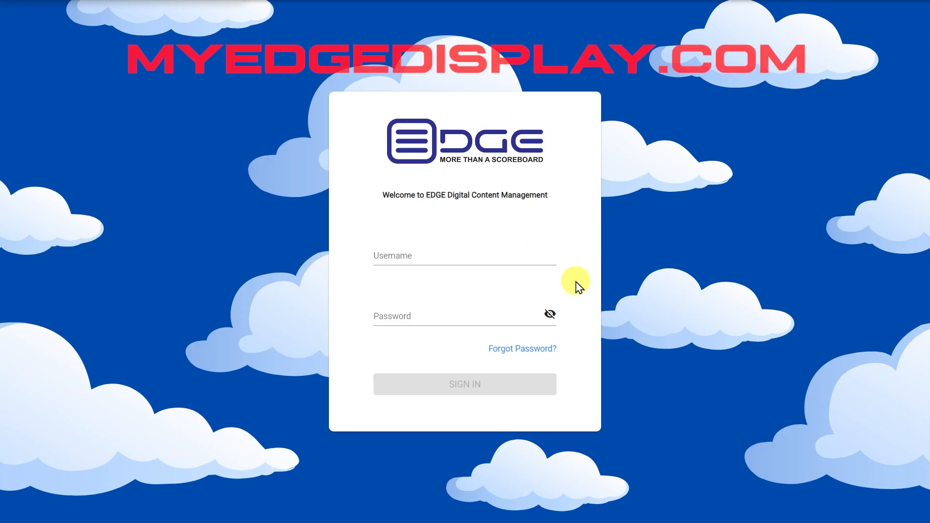
Step: Enter the account username and then the password on the EDGE sign-in form
left_click(529, 262)
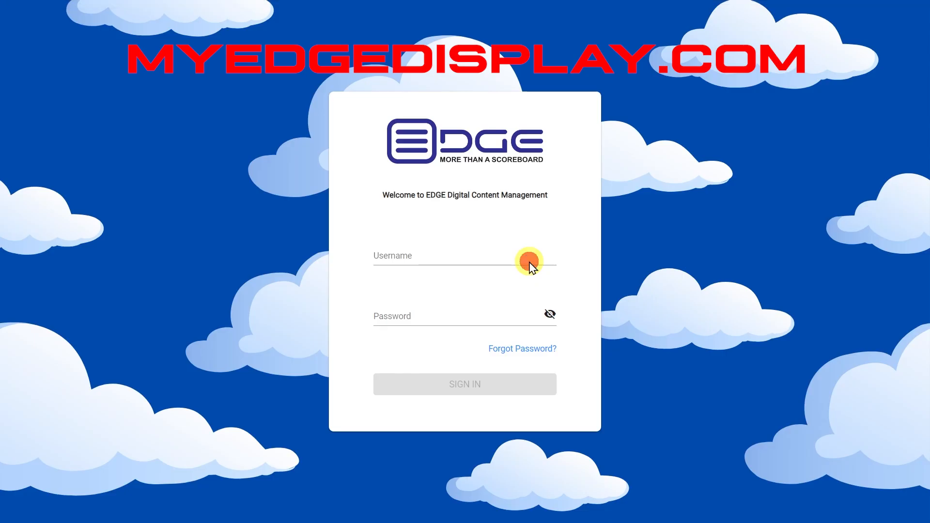
type("nathan")
key("Tab")
type("*************")
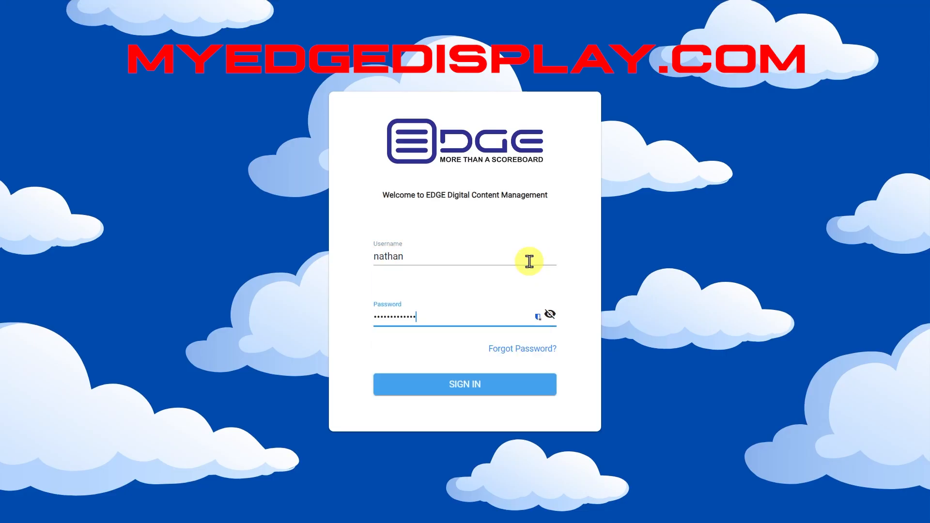
Step: Sign in and set the Terminal page to show 24 terminals per page
left_click(467, 385)
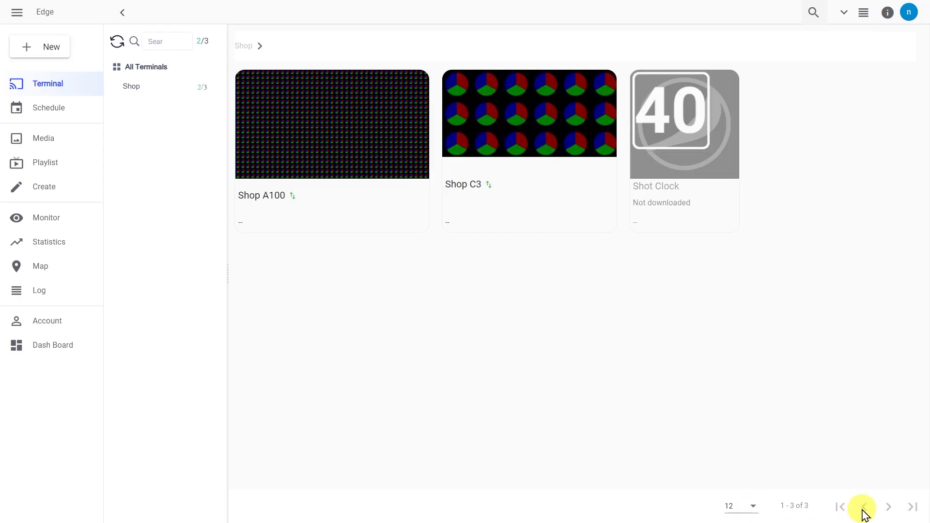
left_click(751, 518)
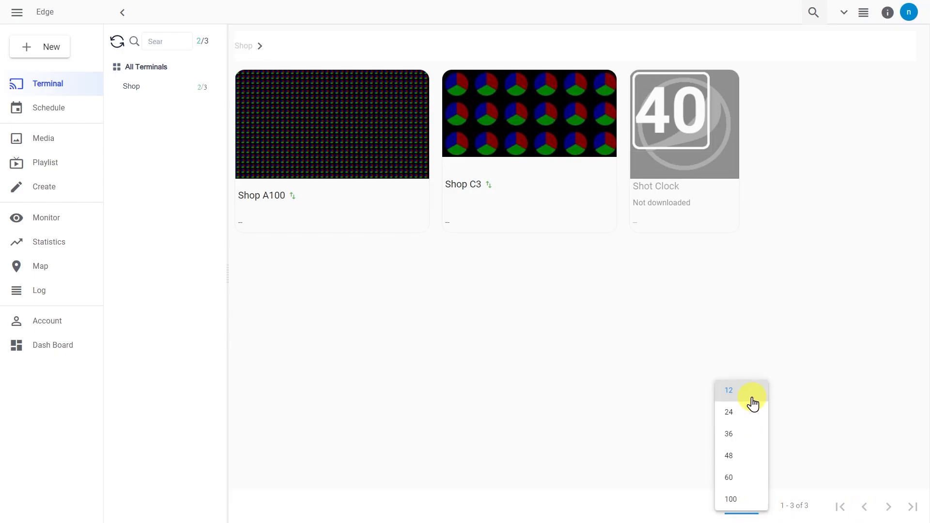
left_click(755, 422)
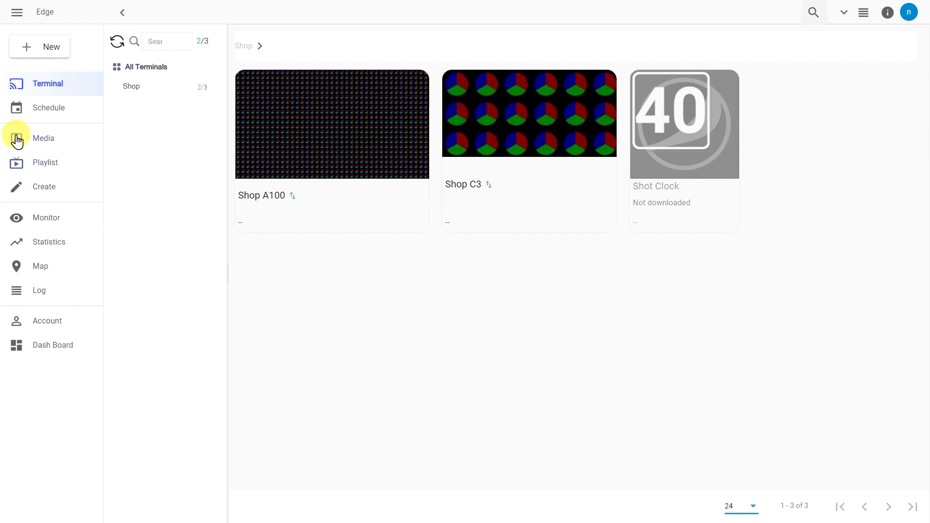
Step: Open the Media upload page and check the 20MB image and 2GB video limits
left_click(87, 144)
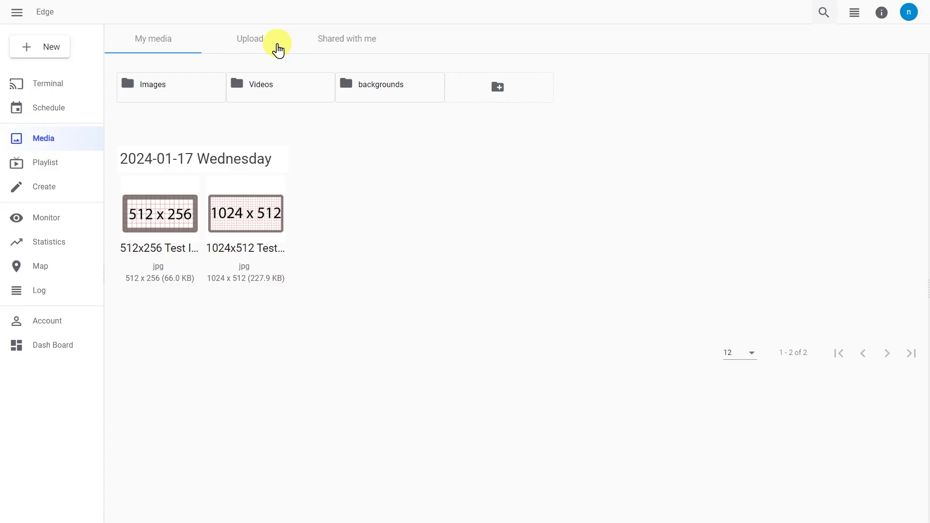
left_click(278, 49)
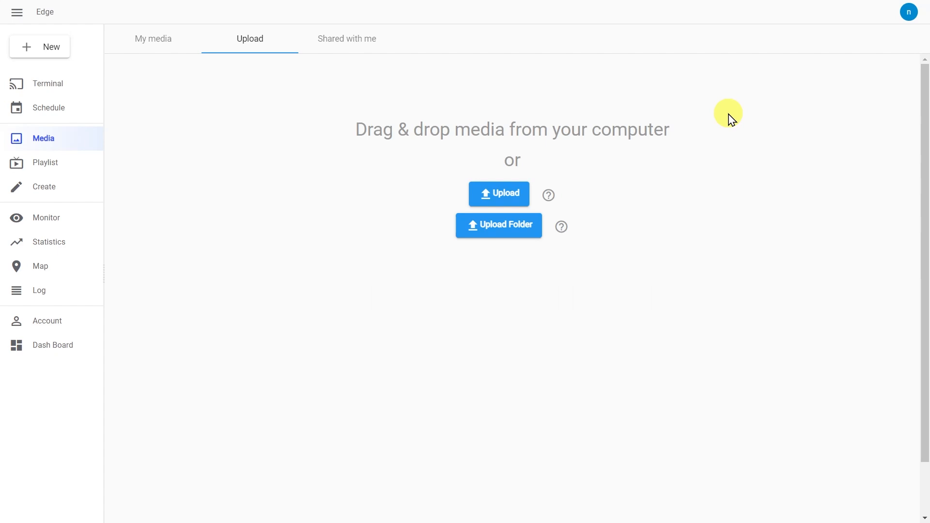
mouse_move(551, 207)
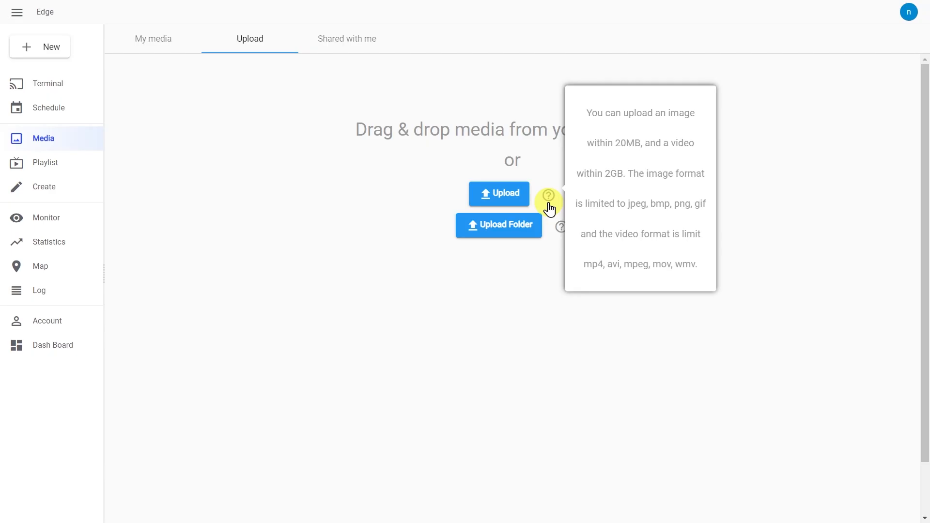
Step: Upload background2 from the computer and close the finished upload summary
left_click(502, 202)
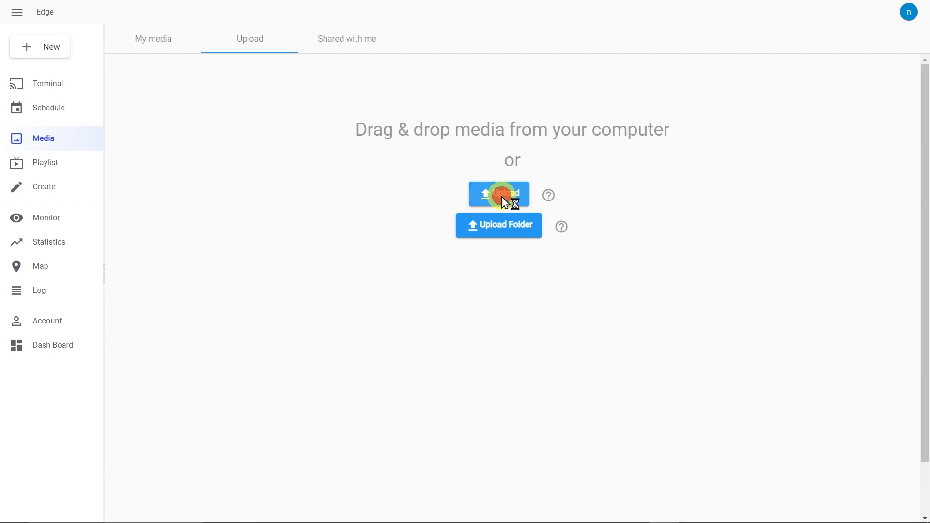
left_click(252, 192)
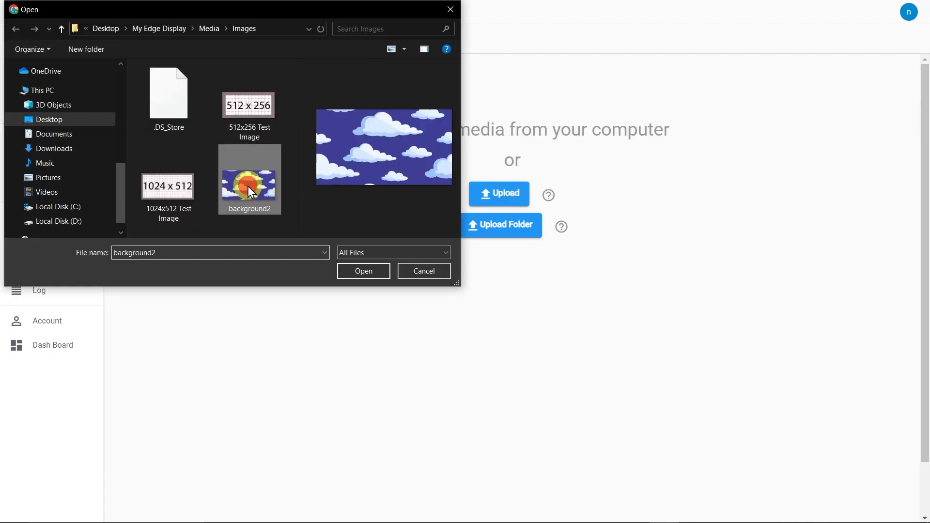
left_click(372, 273)
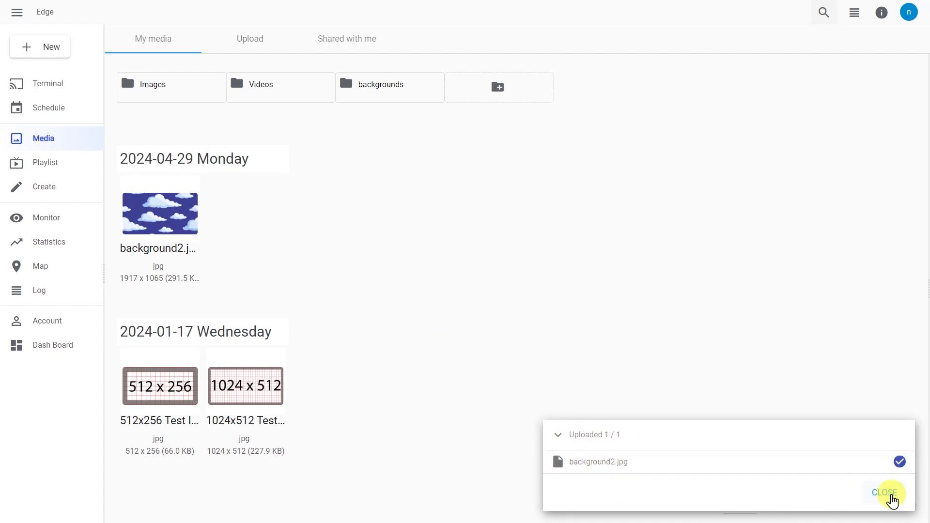
left_click(885, 494)
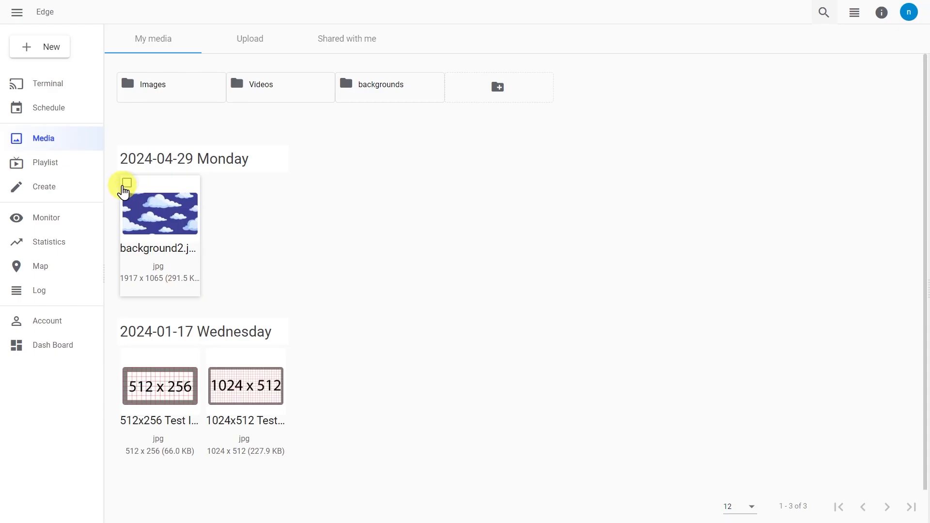
Step: Select background2.jpg, view its details, and create folder 'Test' with description 'test'
left_click(127, 184)
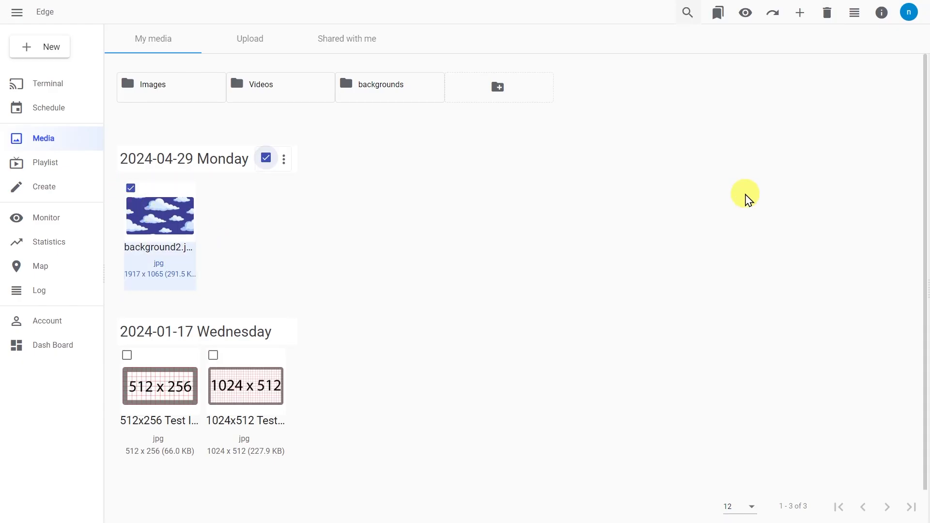
left_click(882, 22)
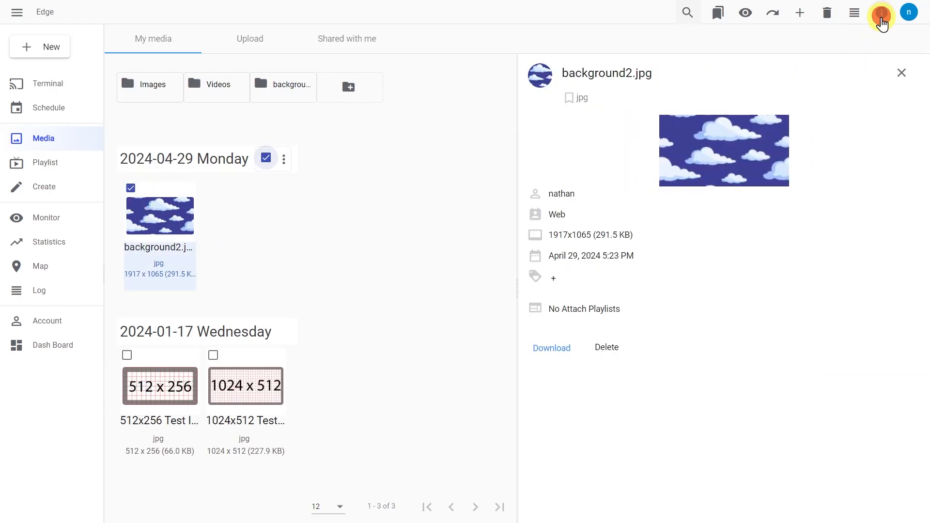
left_click(365, 92)
type("Test")
key("Tab")
type("test")
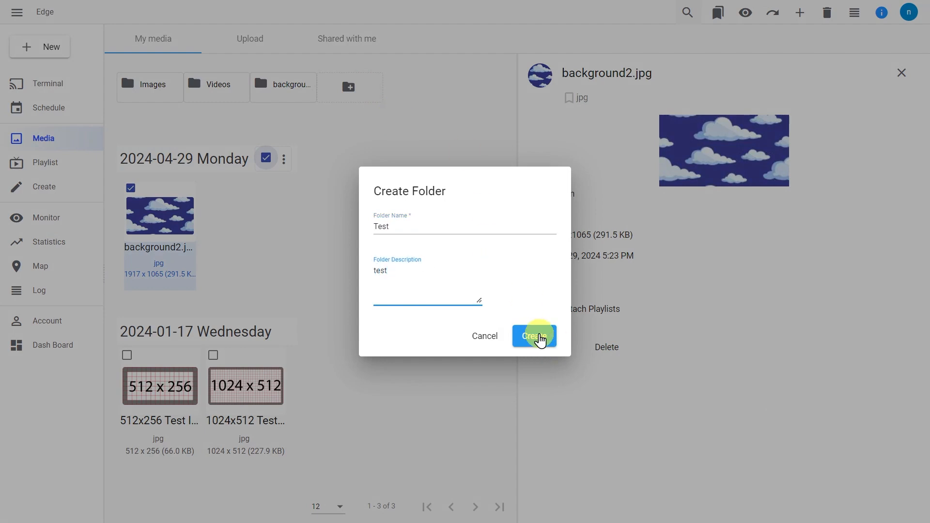
left_click(540, 341)
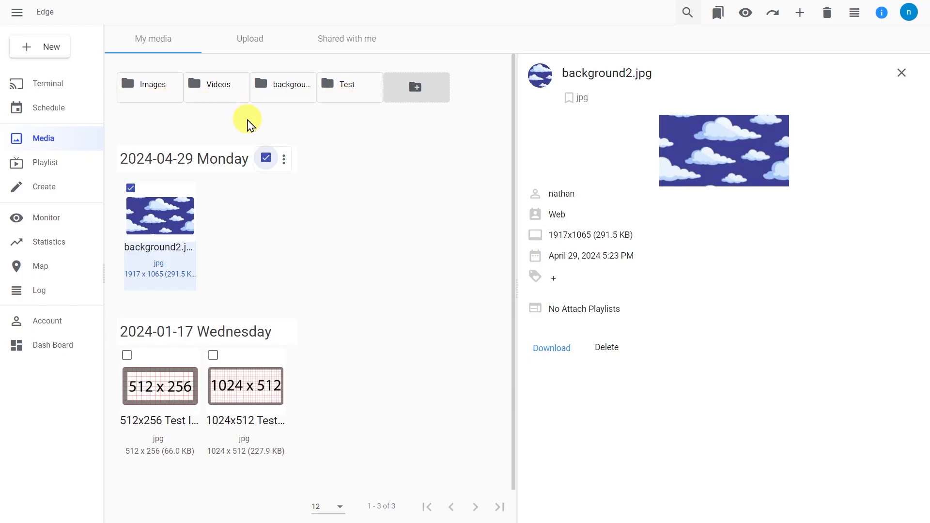
Step: Adjust the selection so only background2.jpg stays checked, dropping the 2024-01-17 test images
left_click(132, 189)
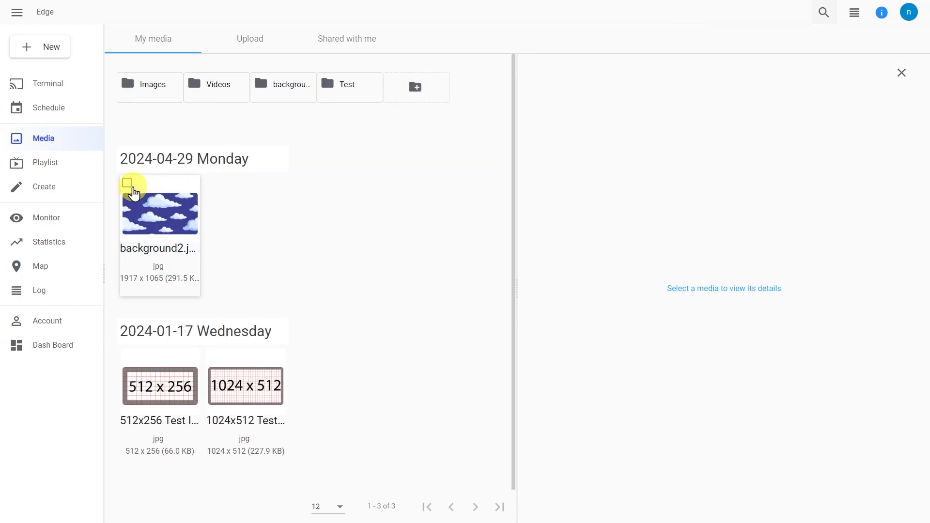
left_click(131, 189)
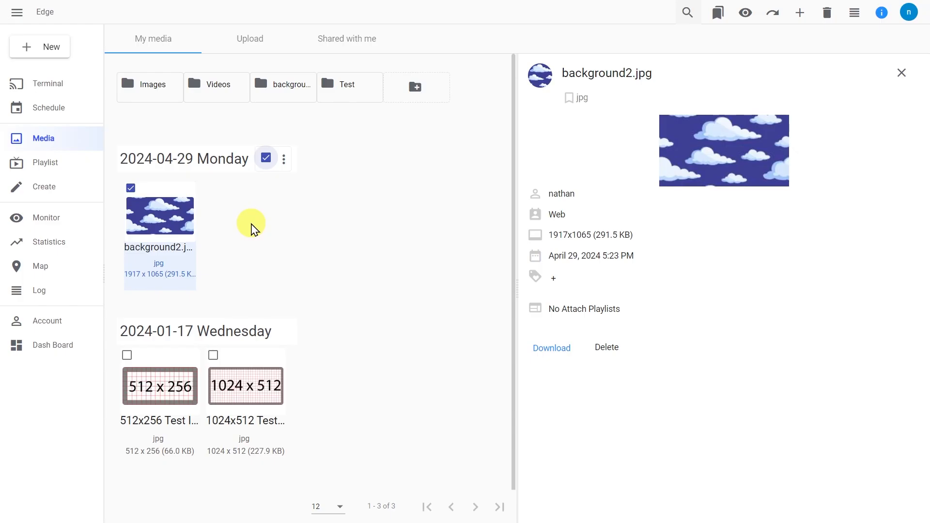
left_click(127, 355)
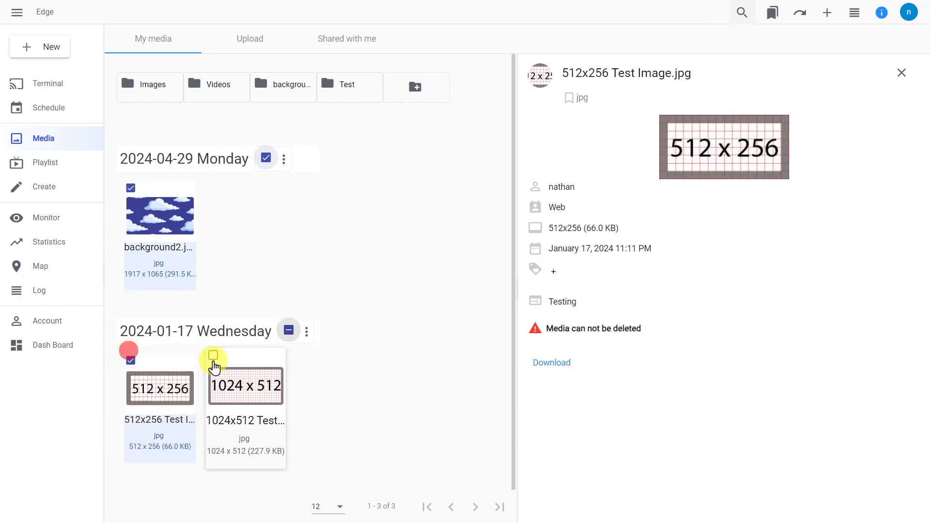
left_click(214, 361)
left_click(214, 363)
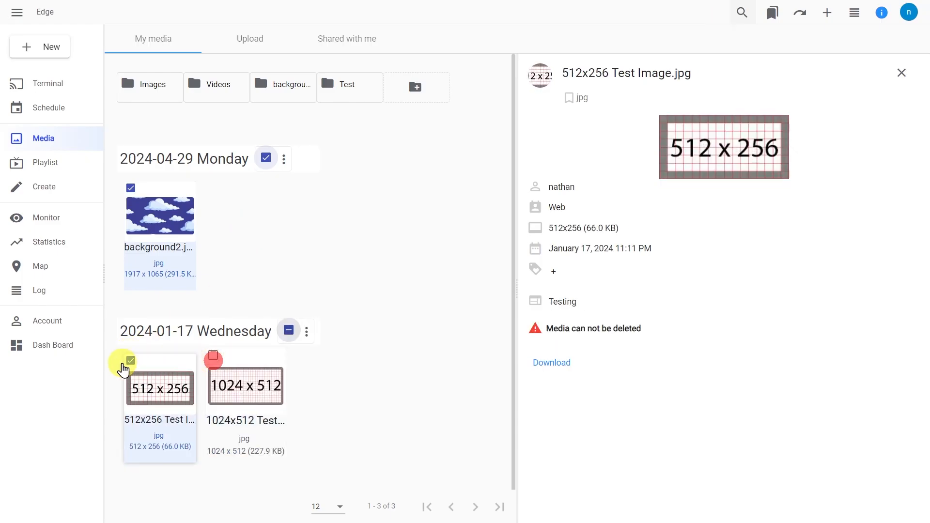
left_click(128, 359)
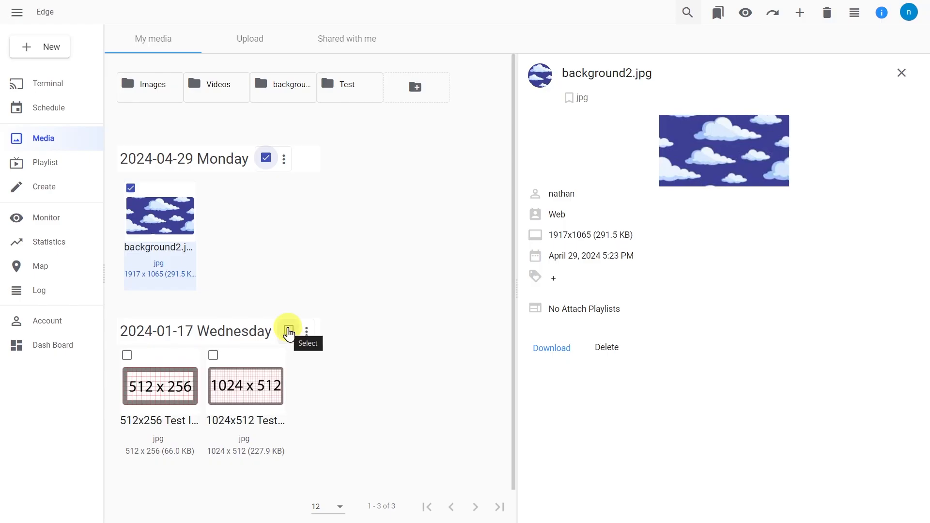
left_click(288, 331)
left_click(288, 331)
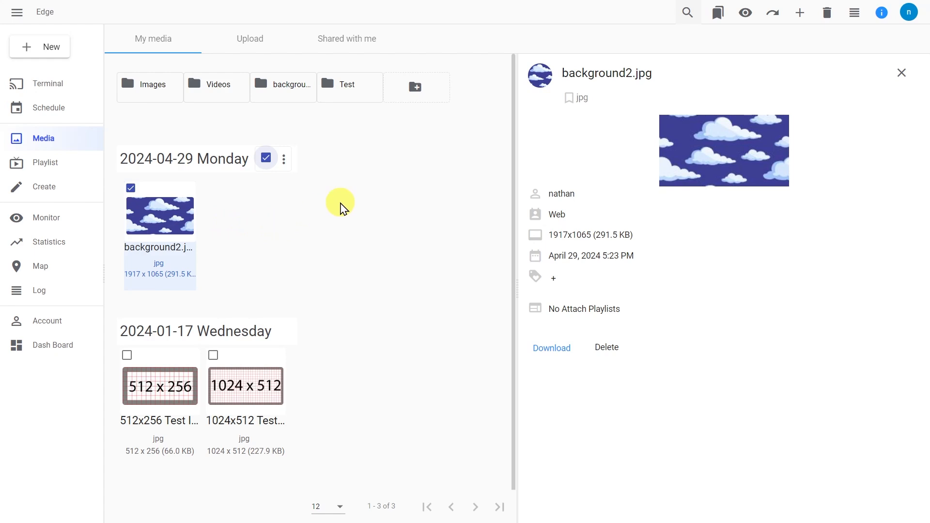
Step: Move background2.jpg into the Images folder
left_click(779, 20)
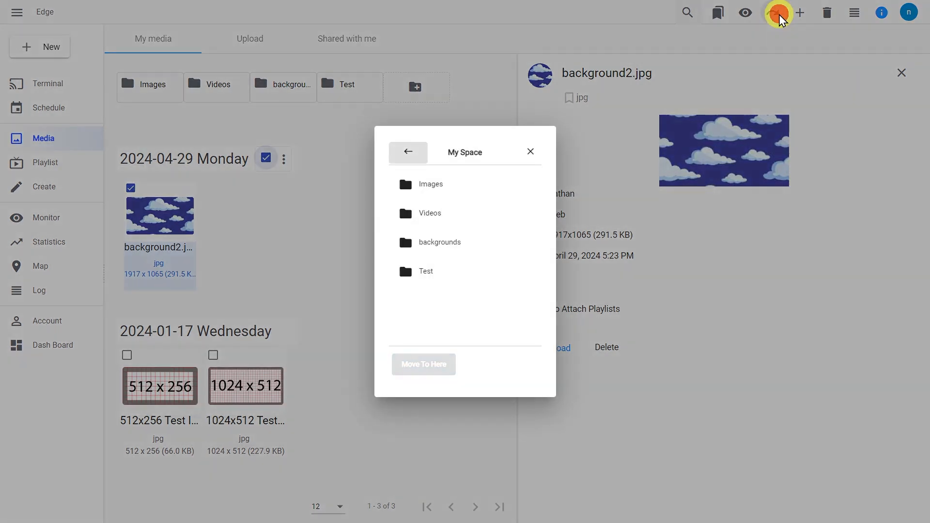
left_click(441, 189)
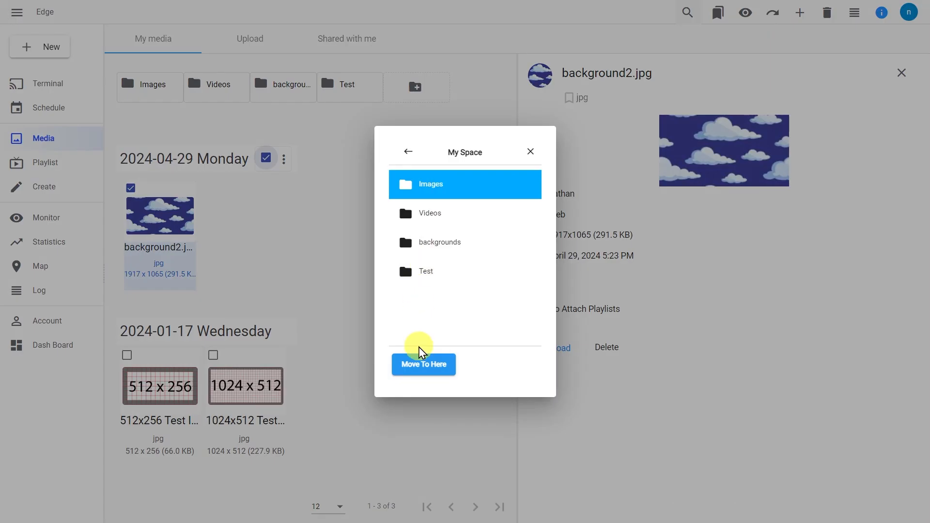
left_click(420, 372)
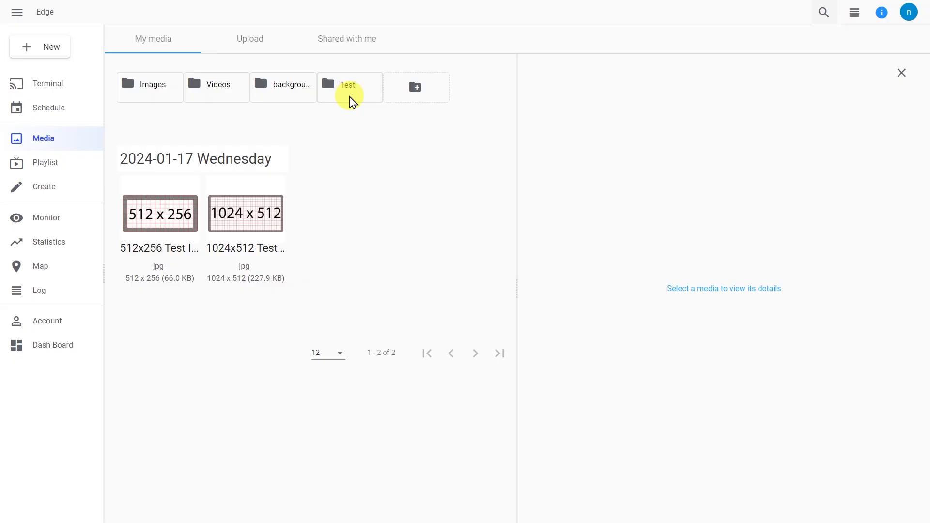
Step: Delete the Test folder through its options menu
left_click(352, 100)
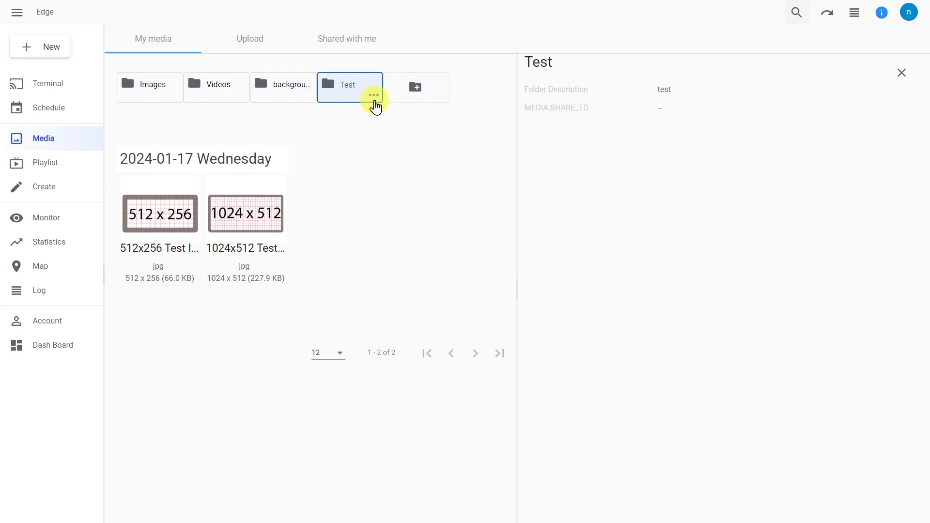
left_click(375, 98)
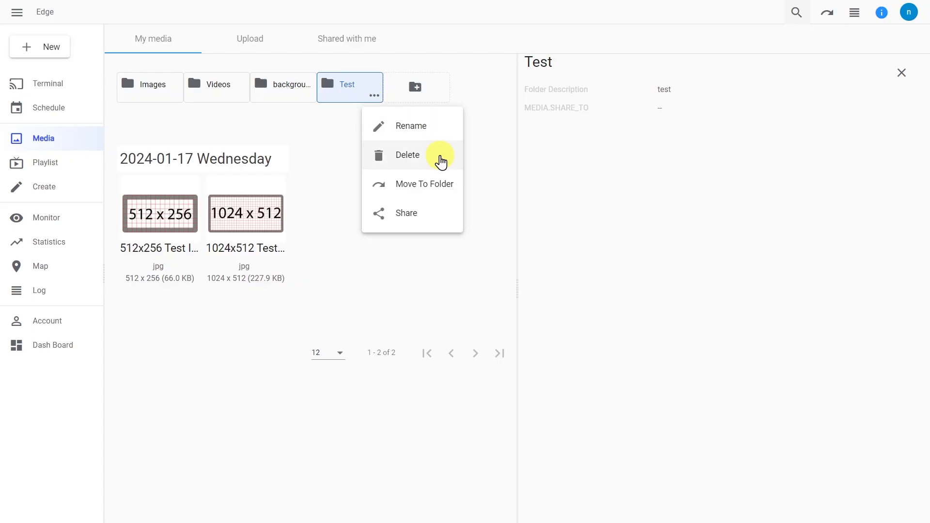
left_click(441, 160)
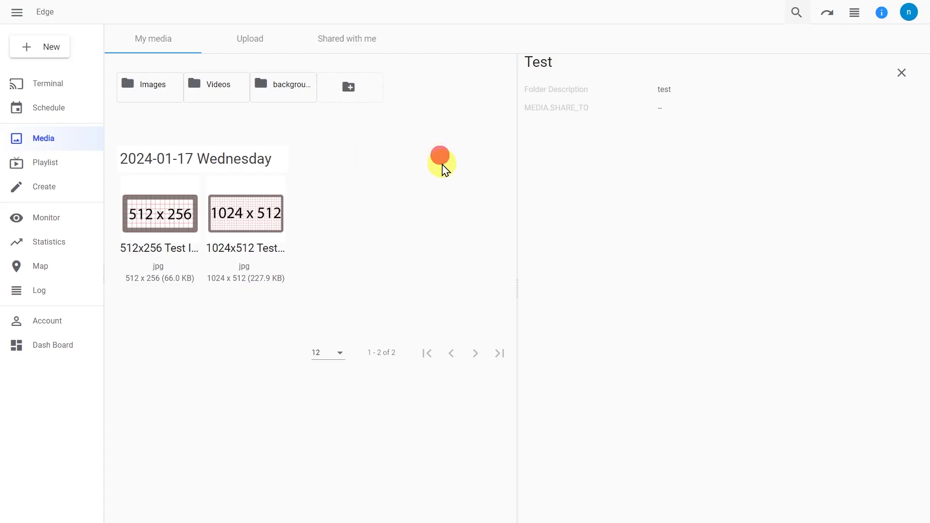
Step: Look inside the Images folder, return to My media, and close the details panel
double_click(154, 91)
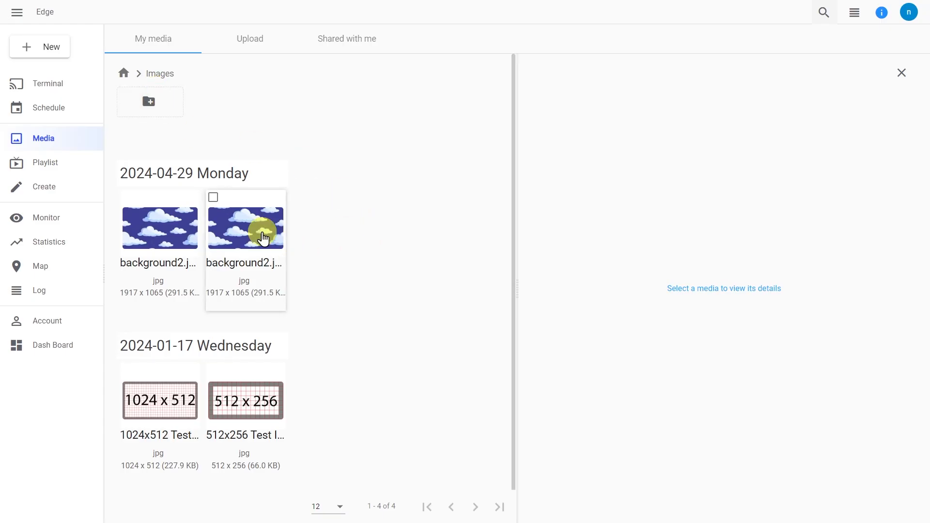
left_click(124, 74)
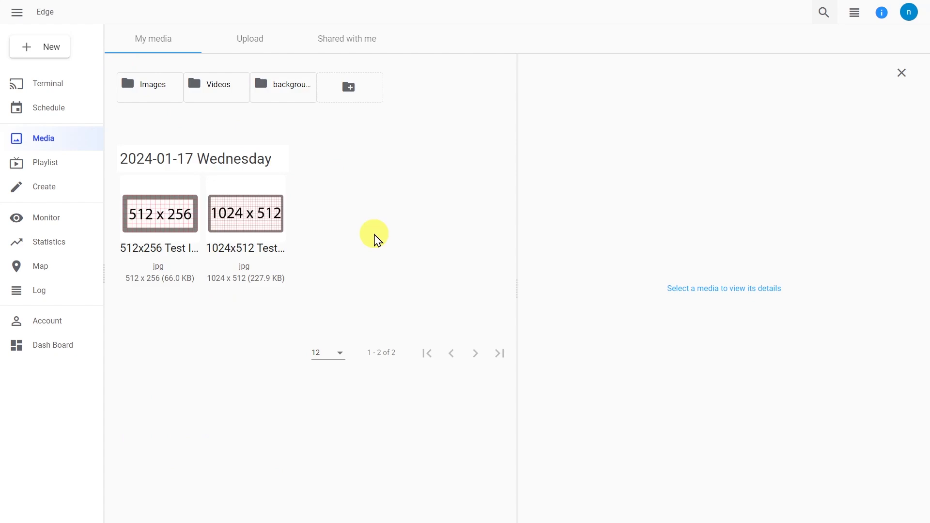
left_click(899, 76)
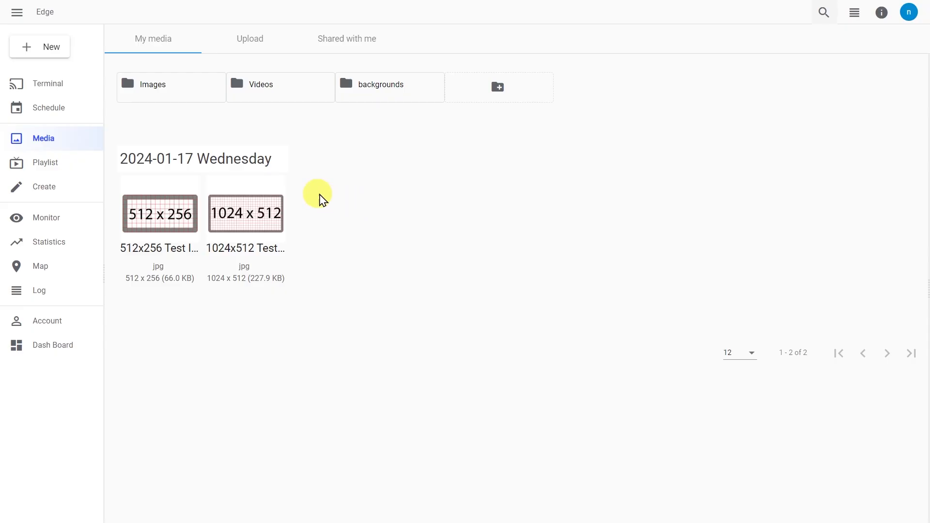
Step: Open the Shop C3 terminal's detail page from the Terminal list
left_click(88, 96)
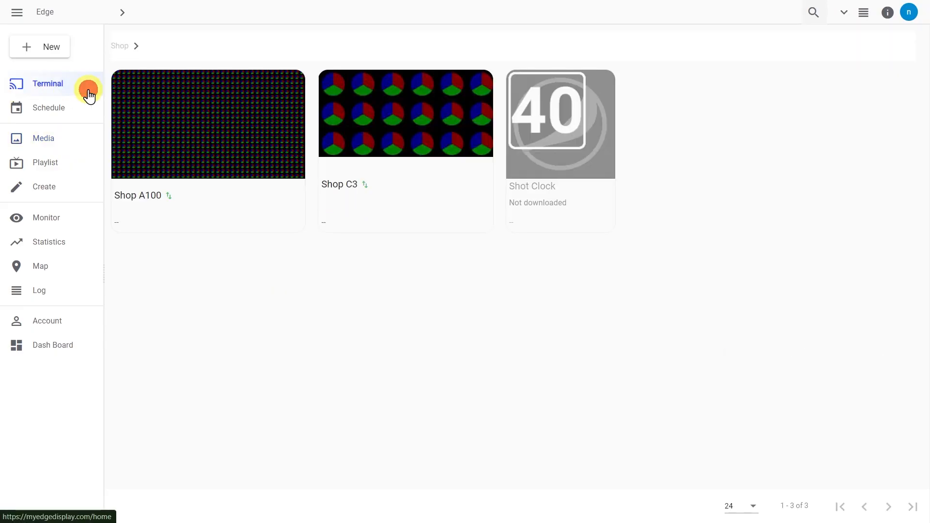
mouse_move(357, 201)
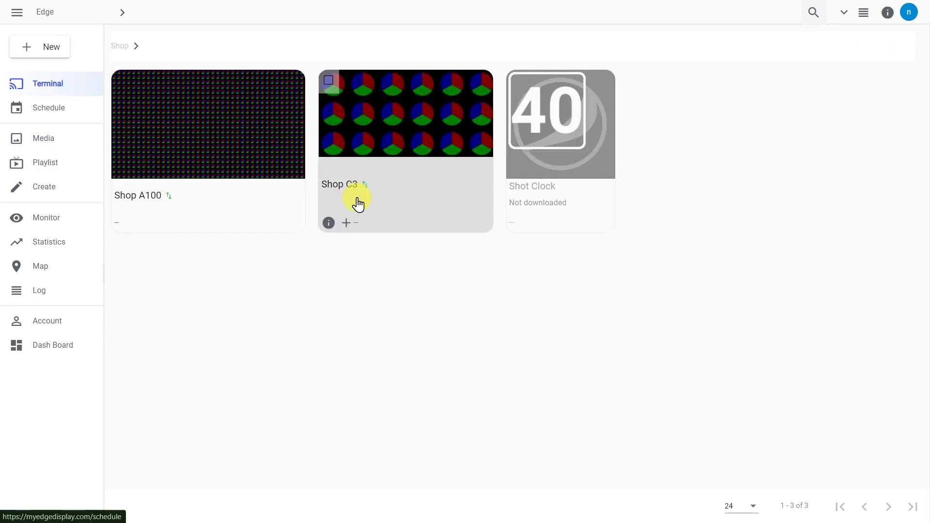
left_click(333, 226)
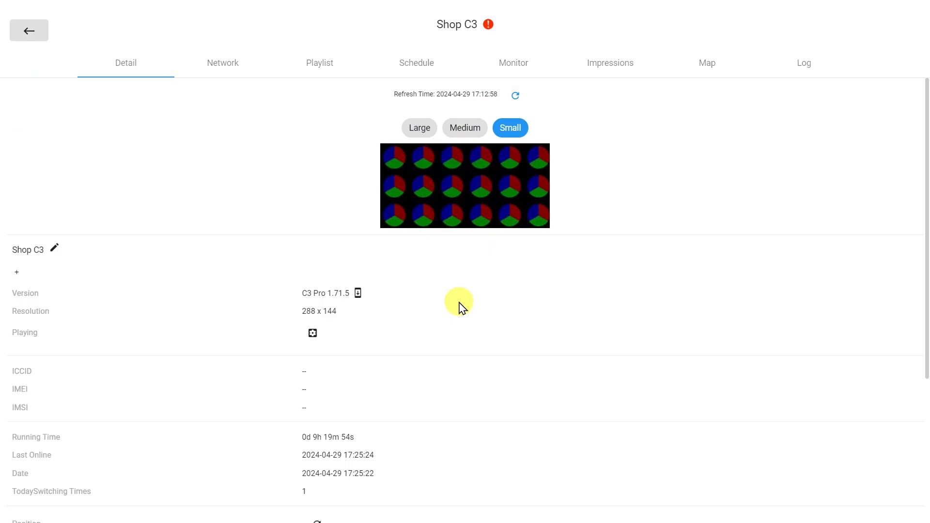
Step: Highlight the 288 x 144 resolution value, clear the highlight, and scroll down
left_click_drag(321, 313, 8, 314)
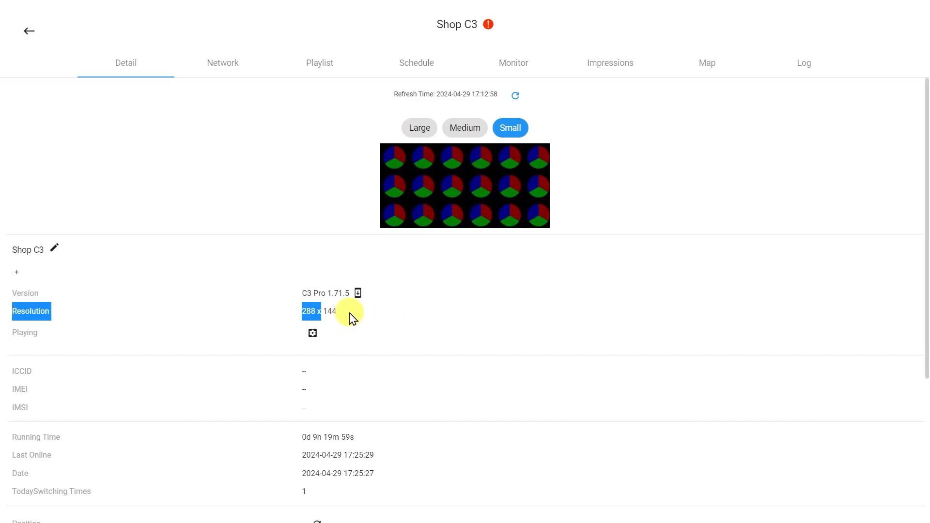
left_click(352, 317)
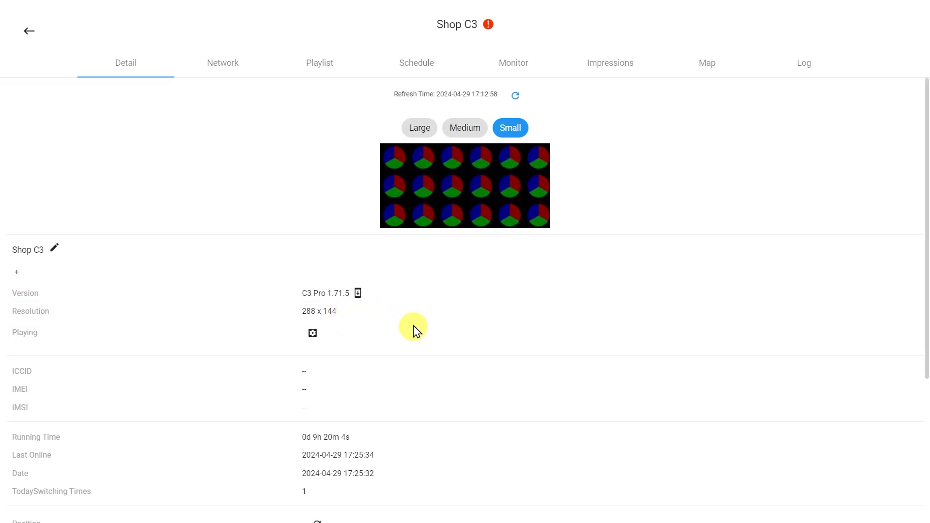
scroll(416, 339, "down", 4)
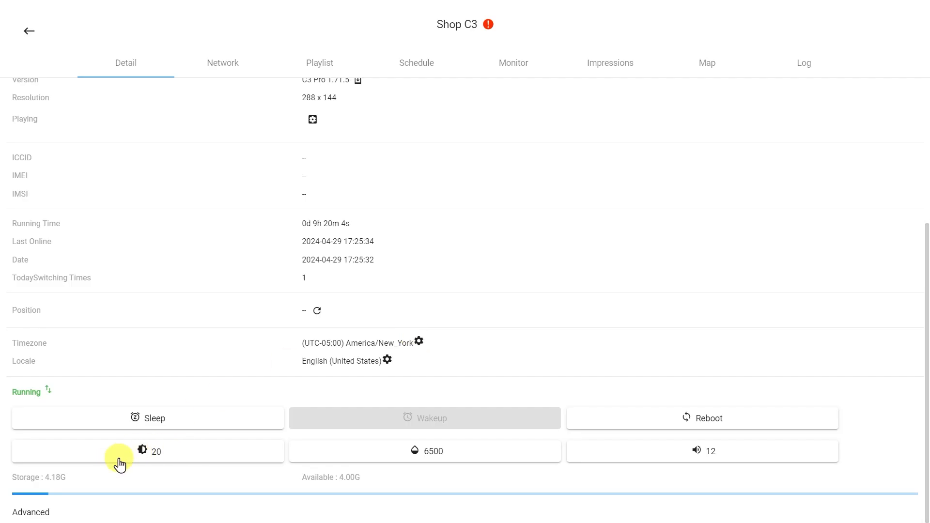
Step: Save Shop C3's manual brightness at 5 and return to the Terminal list
left_click(197, 460)
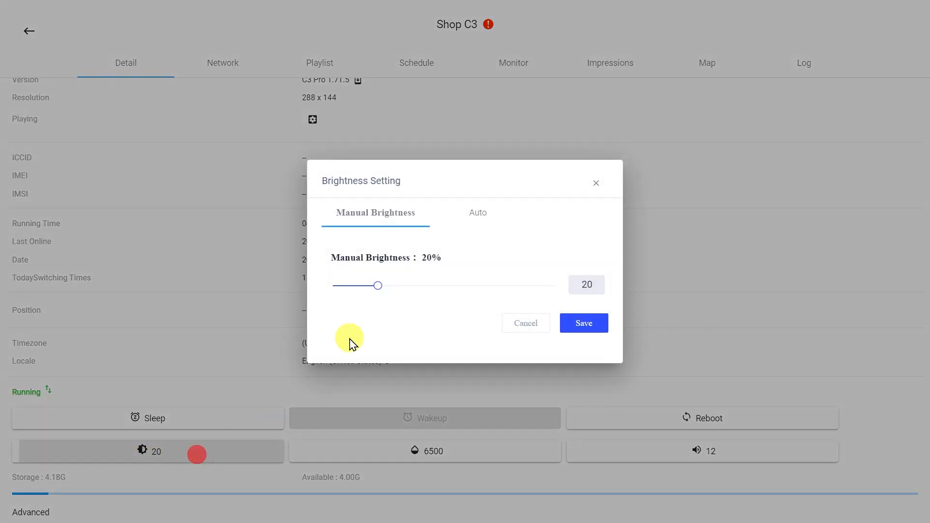
left_click_drag(377, 286, 343, 290)
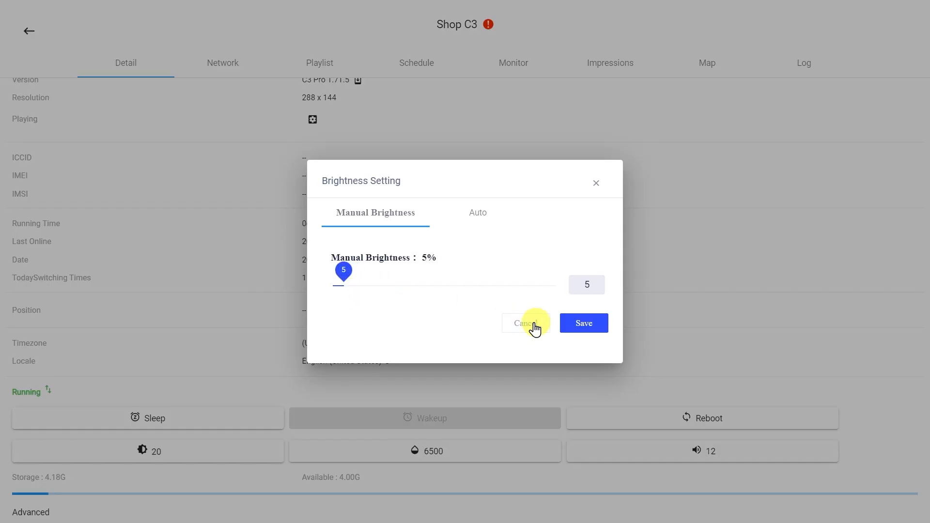
left_click(599, 329)
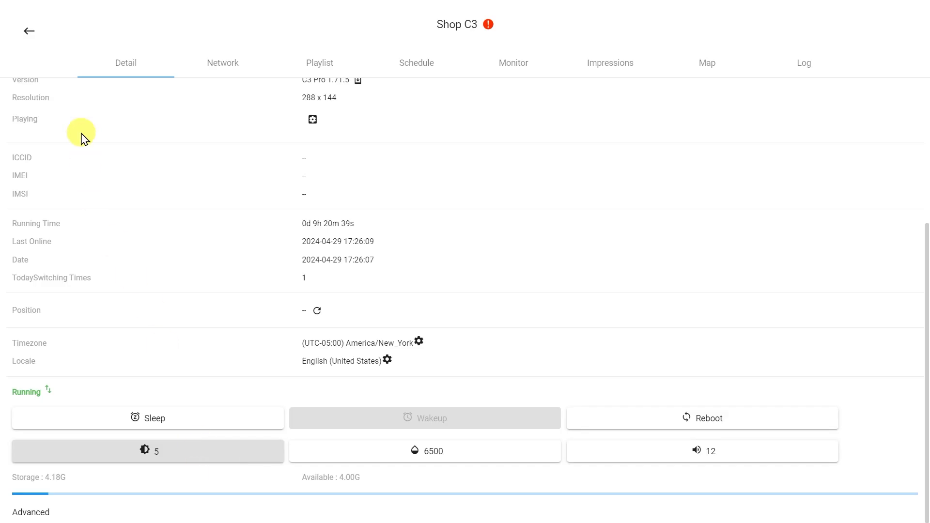
left_click(29, 31)
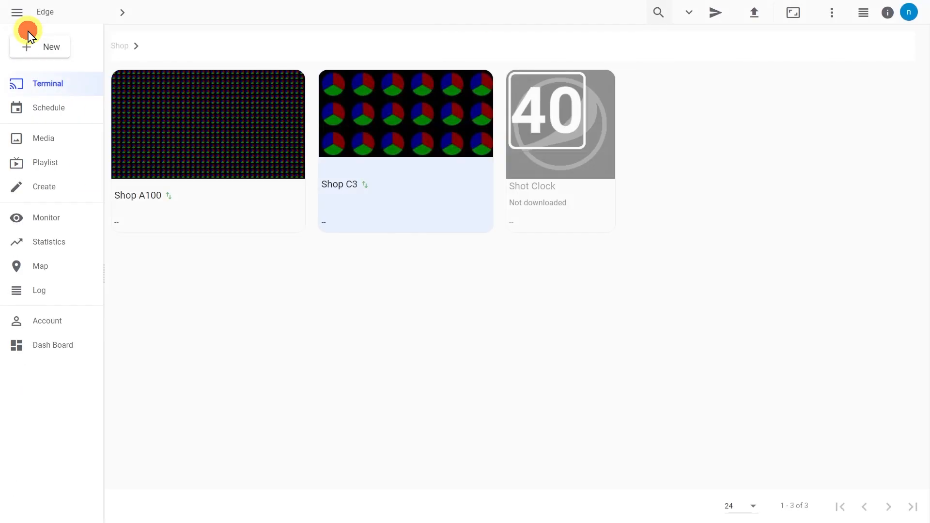
Step: On the Schedule page, switch to Command mode and add a new scheduled command
left_click(77, 109)
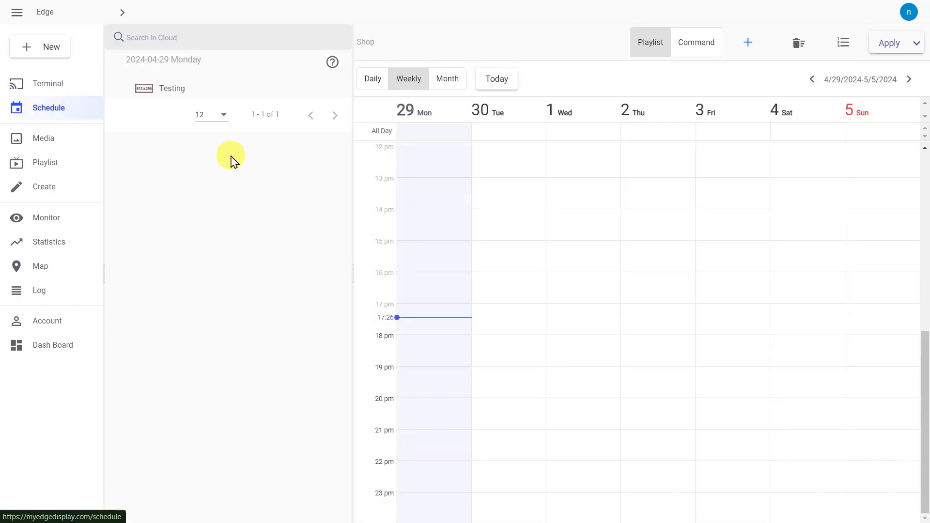
left_click(695, 56)
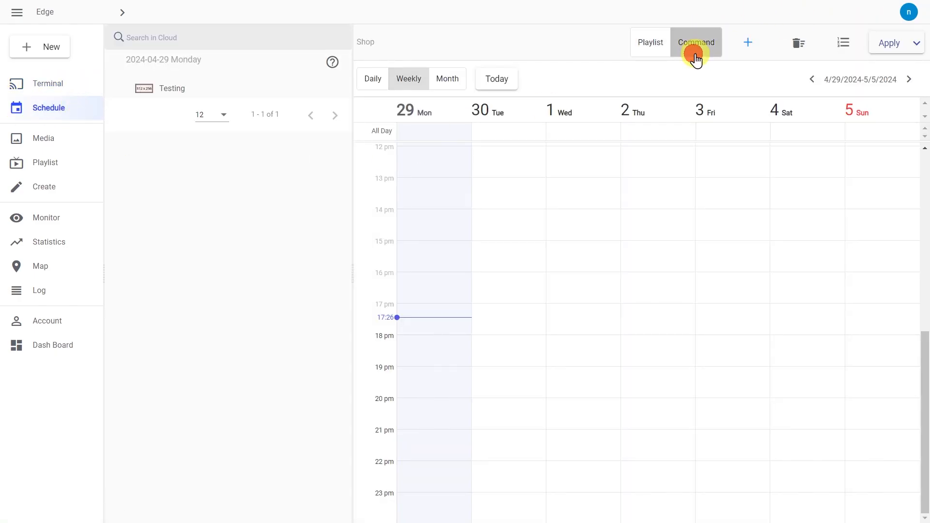
left_click(748, 46)
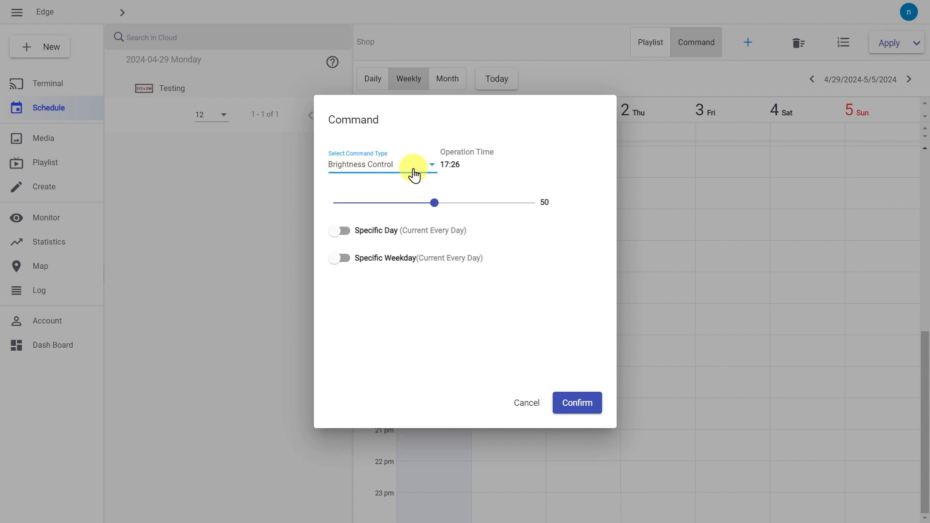
Step: Set the brightness command's operation time to 18:00 and its brightness level to 10
left_click(454, 165)
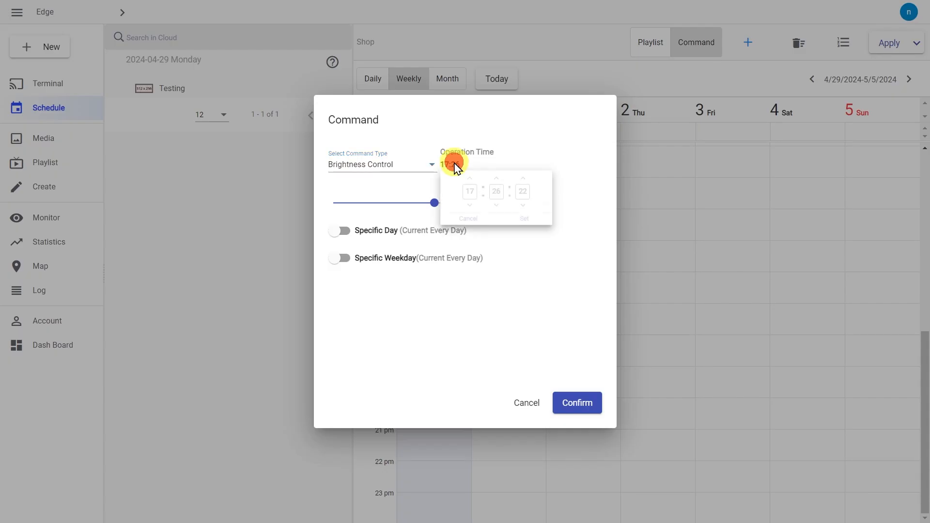
left_click(468, 194)
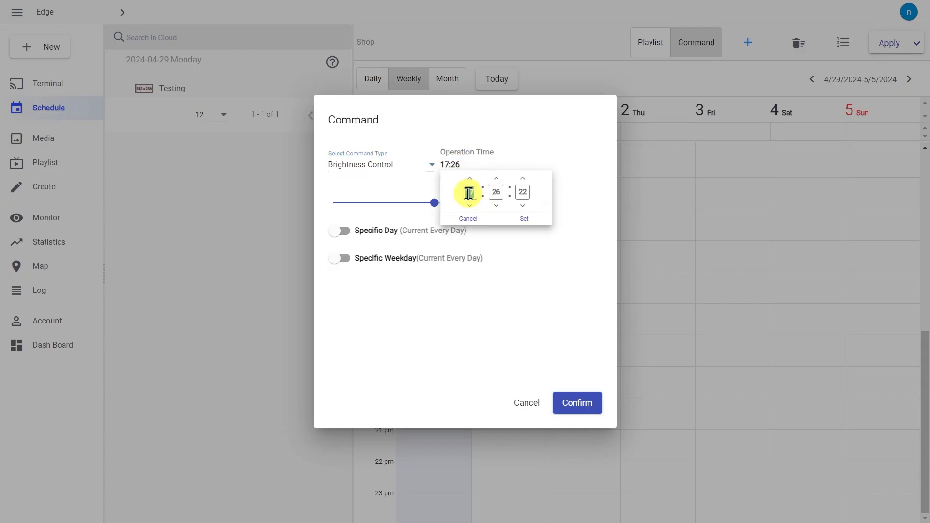
type("18")
key("Tab")
type("00")
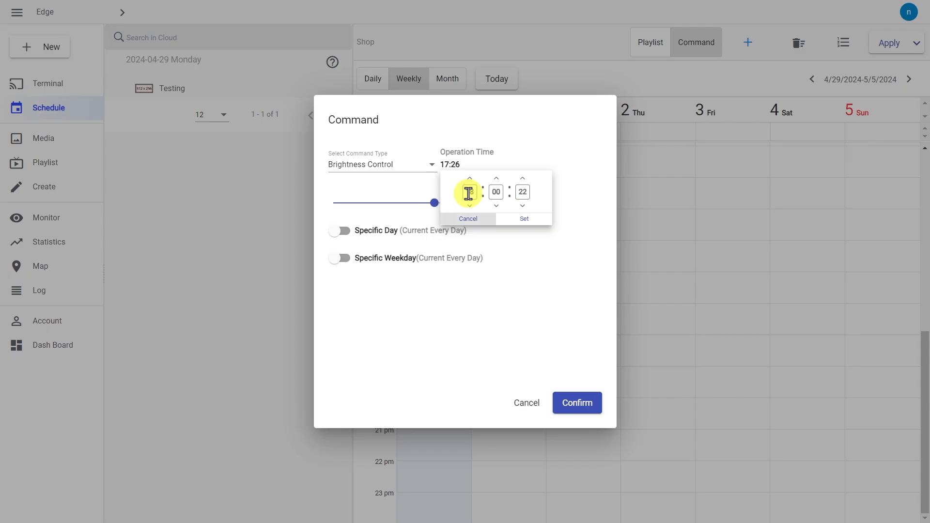
left_click(528, 222)
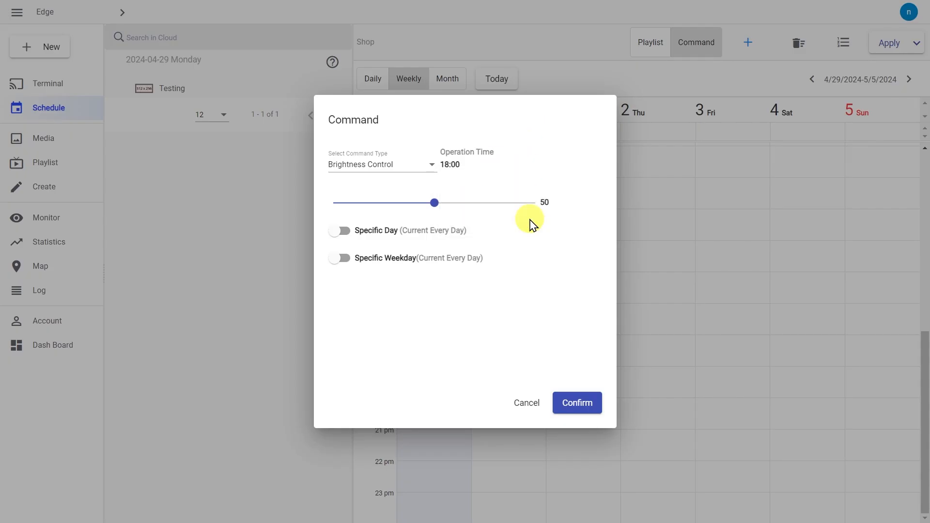
left_click_drag(435, 203, 354, 208)
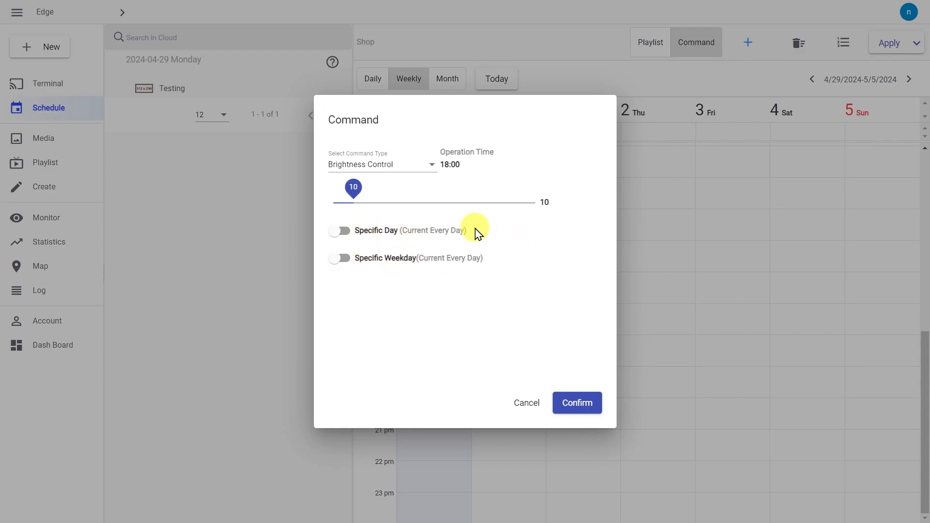
Step: Turn on Specific Day and set the command's date range to 29 April only
left_click(341, 230)
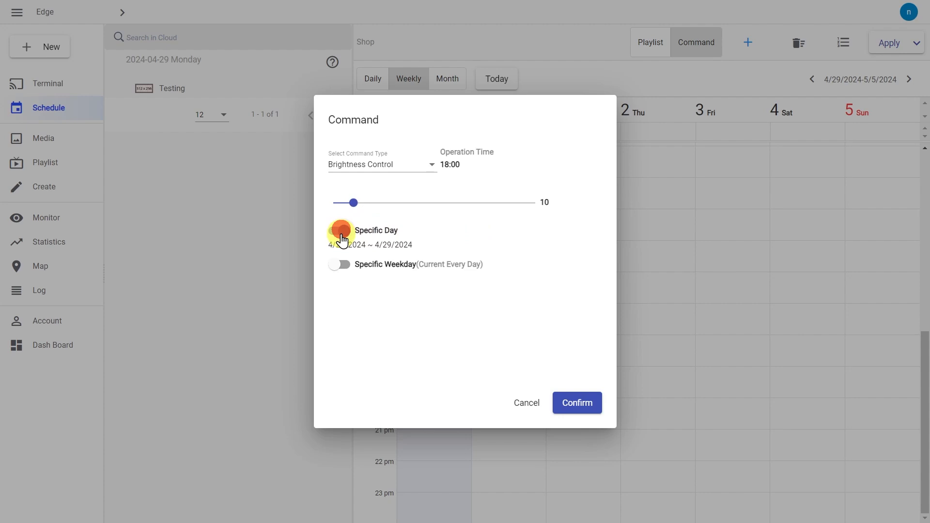
left_click(360, 245)
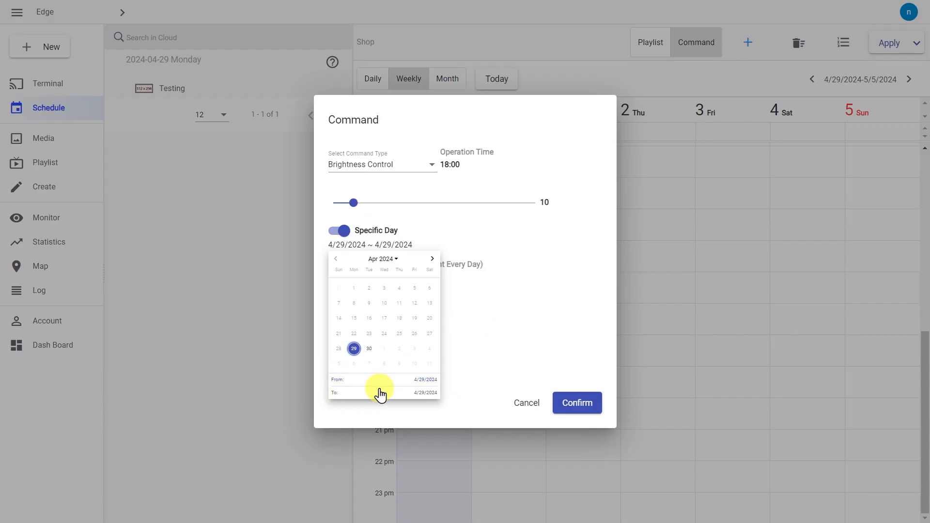
left_click(355, 349)
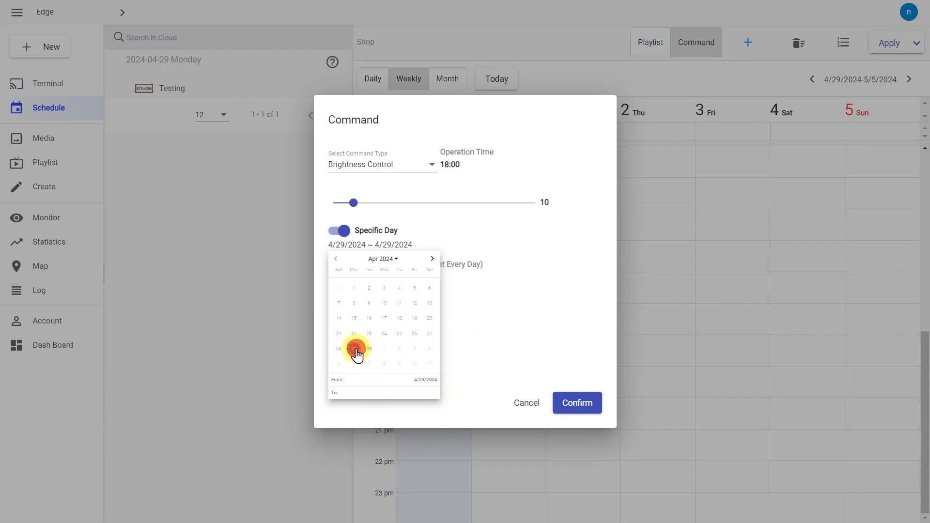
left_click(354, 349)
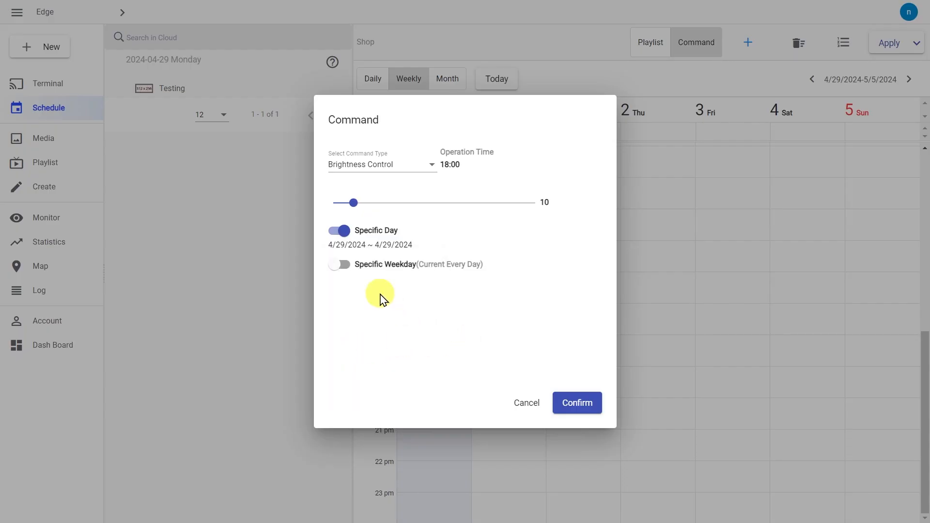
Step: Clear Mon, Tue and Wed, turn off Specific Weekday, keep Specific Day on, and confirm
left_click(341, 267)
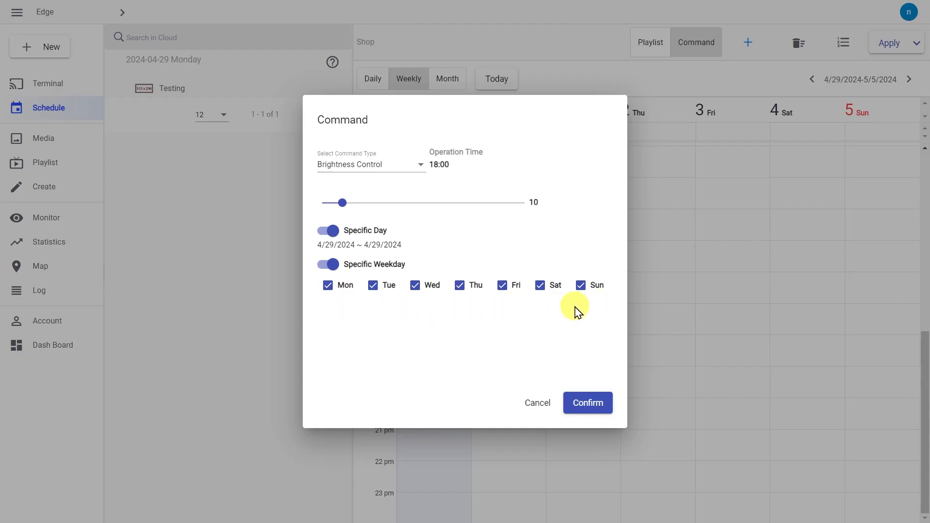
left_click(329, 285)
left_click(374, 284)
left_click(426, 290)
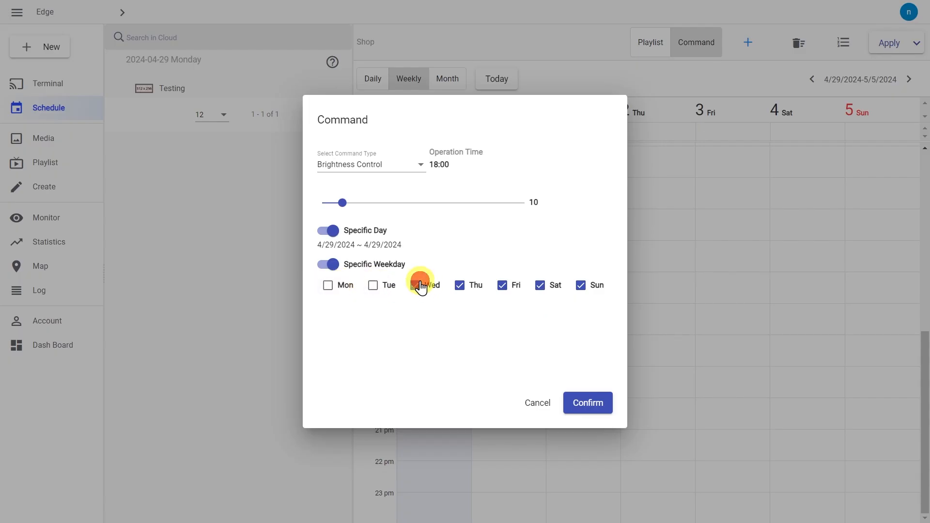
left_click(327, 267)
left_click(338, 232)
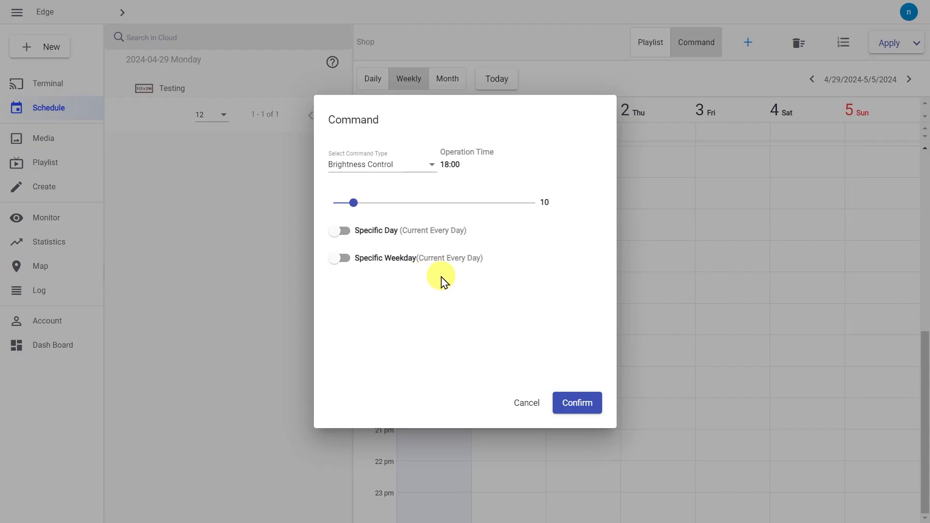
left_click(343, 232)
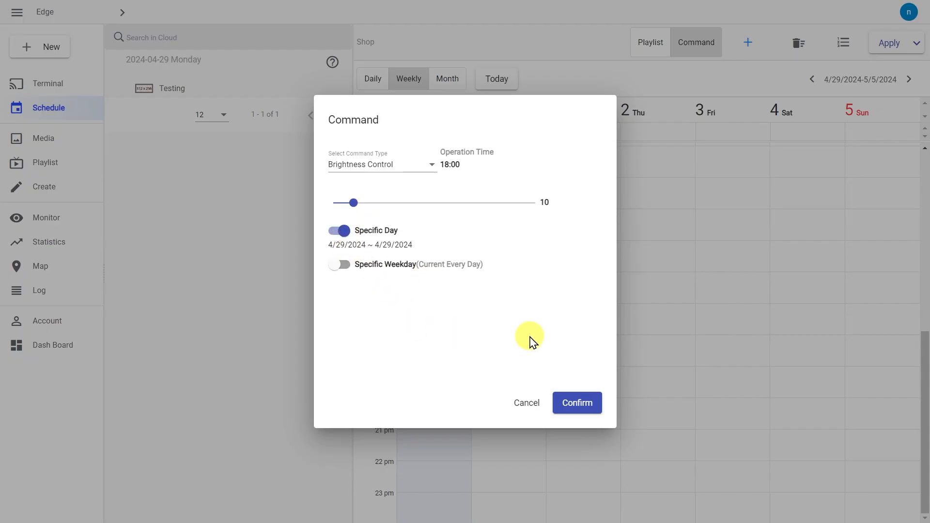
left_click(578, 405)
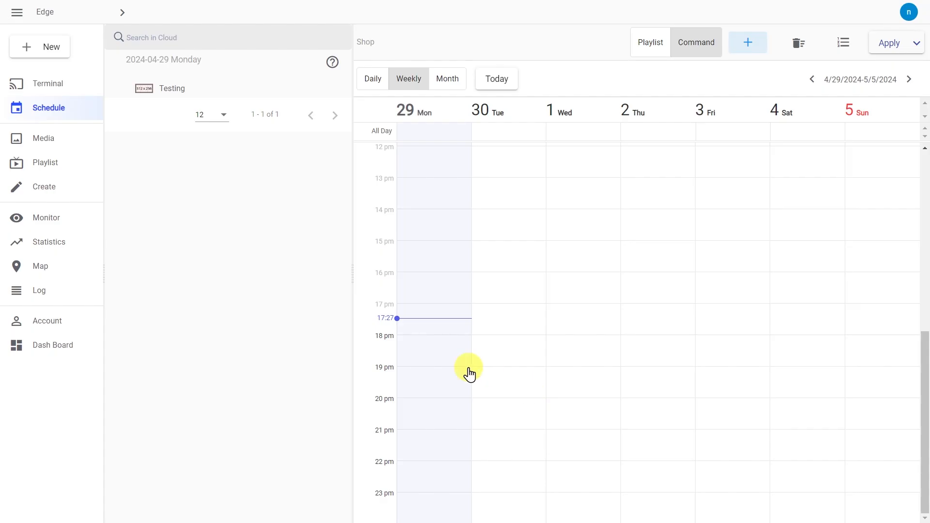
Step: Scroll to 10 am and delete the Brightness:20 command at 10:30
scroll(469, 373, "up", 8)
scroll(470, 373, "down", 6)
scroll(470, 373, "up", 2)
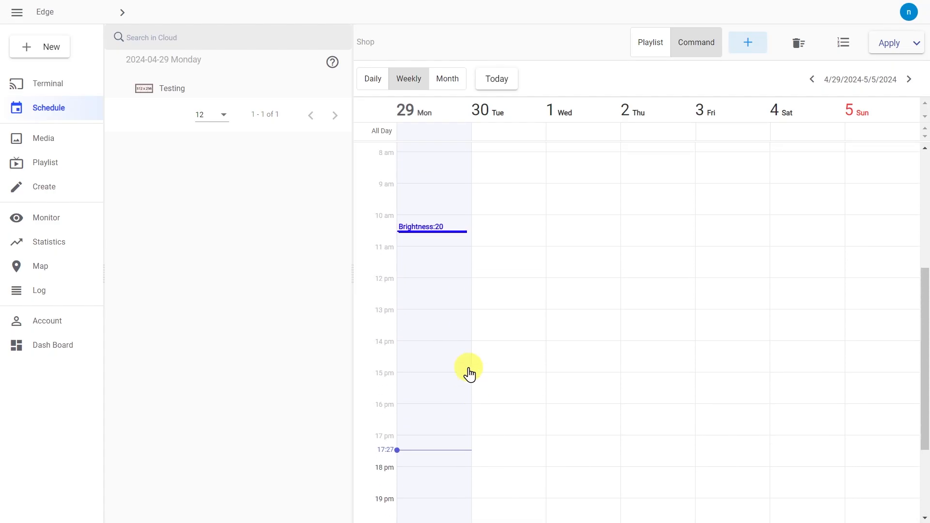
left_click(450, 236)
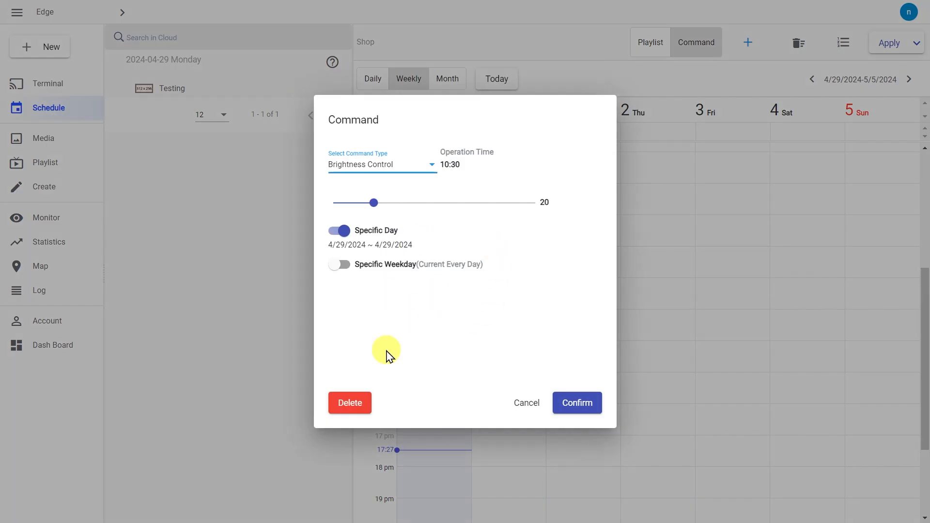
left_click(360, 405)
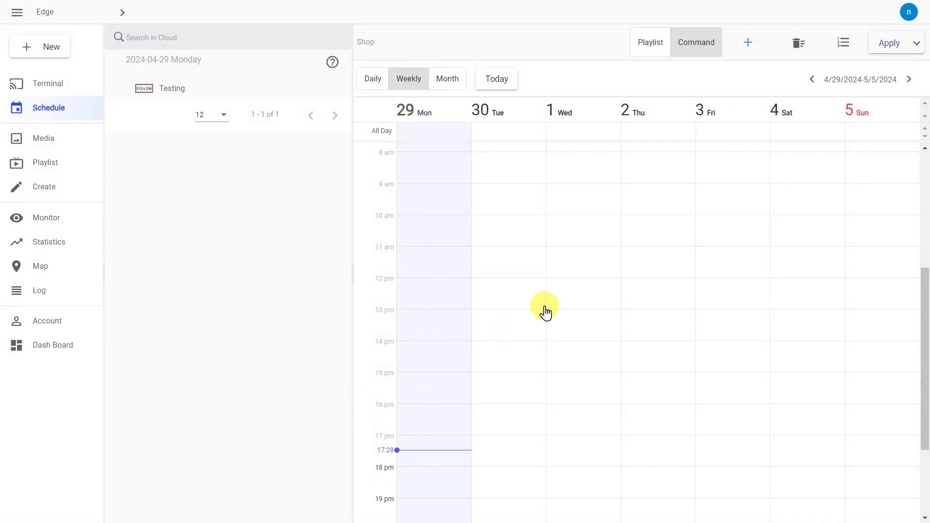
Step: Switch to the Create content editor, discarding the unsaved schedule, and browse the media folders
left_click(84, 192)
left_click(516, 76)
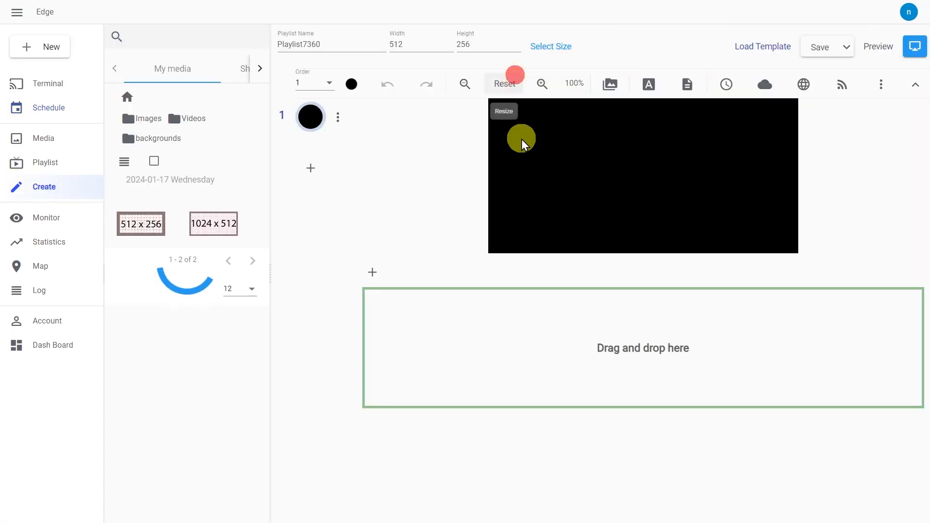
left_click(143, 119)
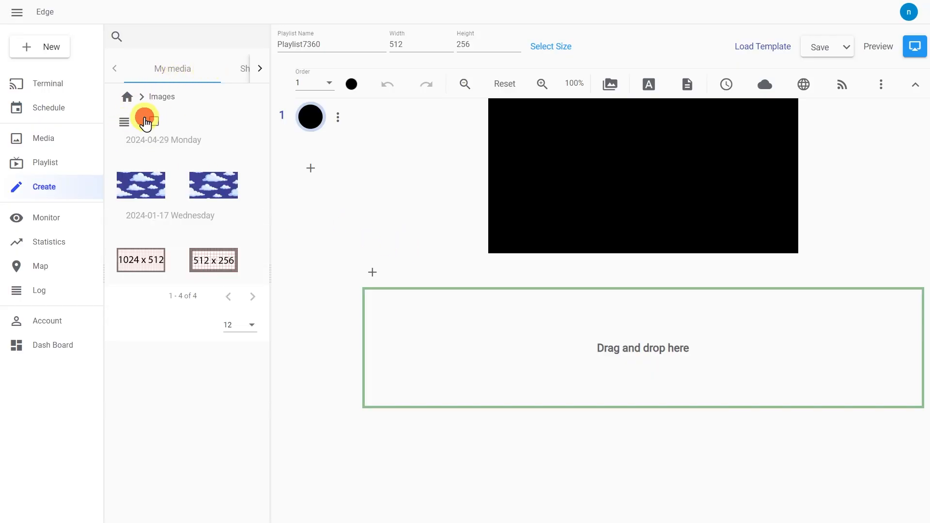
left_click(125, 97)
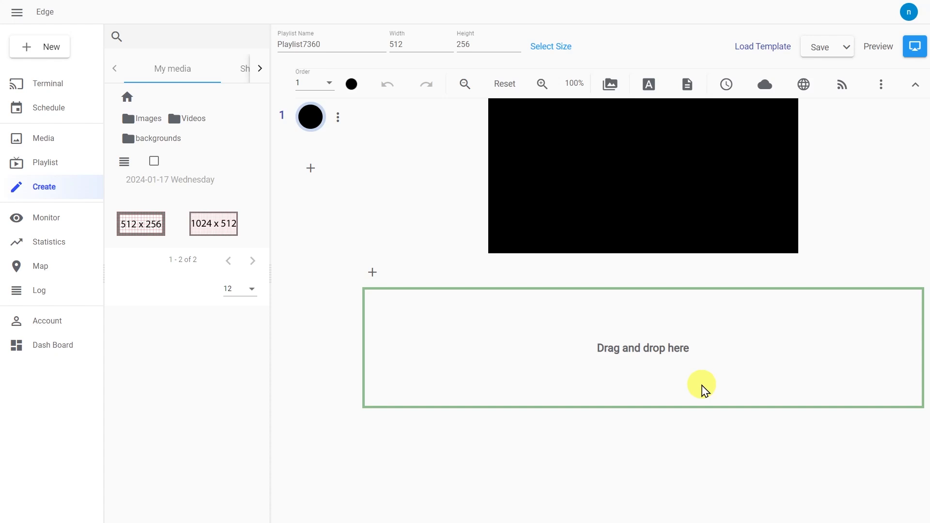
Step: Add the 512x256 and 1024x512 test images to the new playlist
left_click_drag(150, 234, 430, 333)
left_click_drag(213, 234, 491, 391)
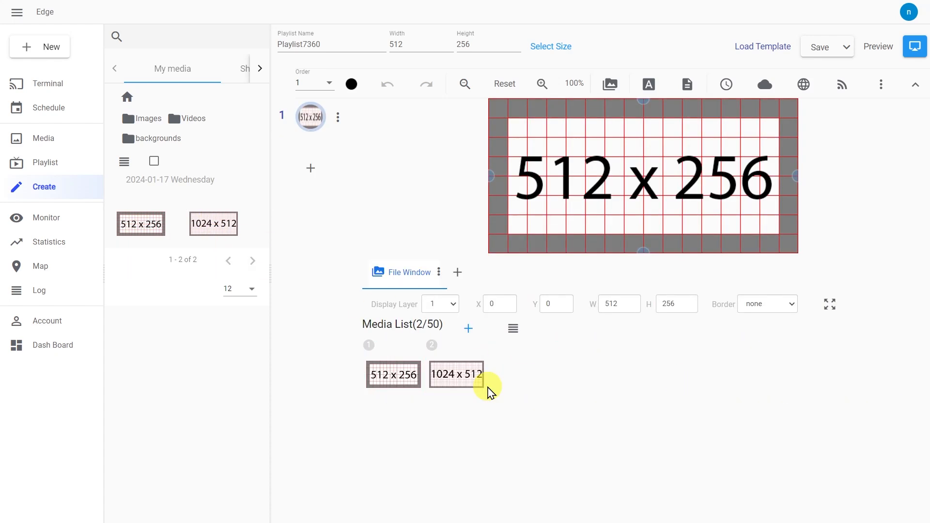
left_click_drag(393, 370, 501, 369)
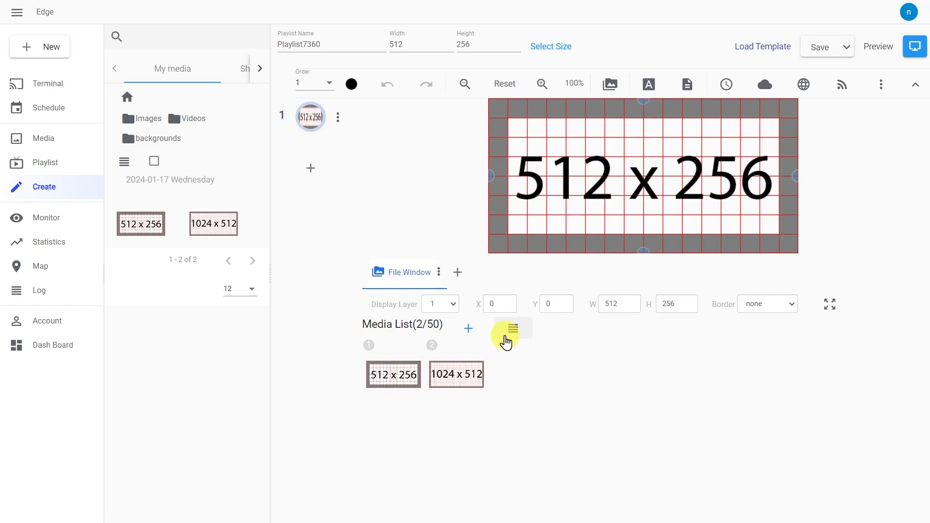
Step: Show the Media List as detailed rows and try reordering the images, restoring the original order
left_click(508, 335)
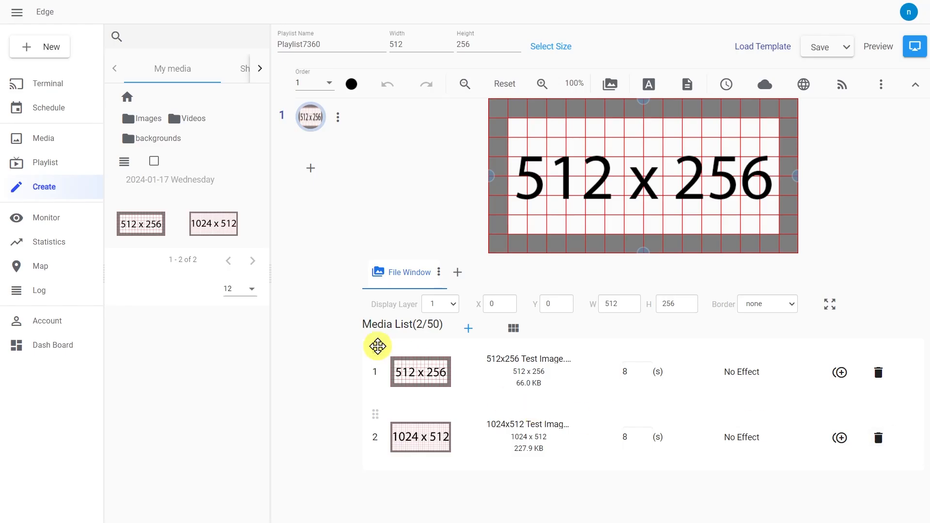
left_click(378, 352)
left_click_drag(374, 370, 394, 442)
left_click_drag(376, 348, 434, 439)
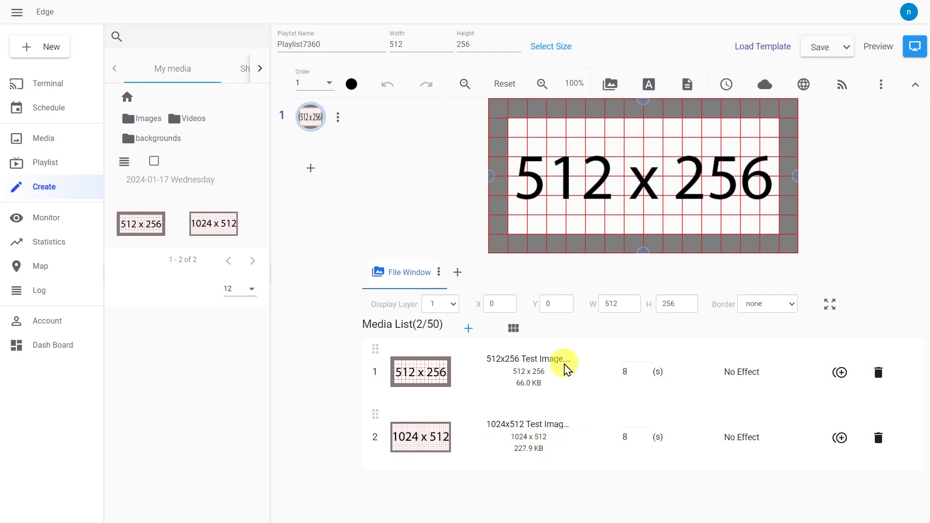
Step: Rename the playlist to 'Test List' and save it
left_click(334, 43)
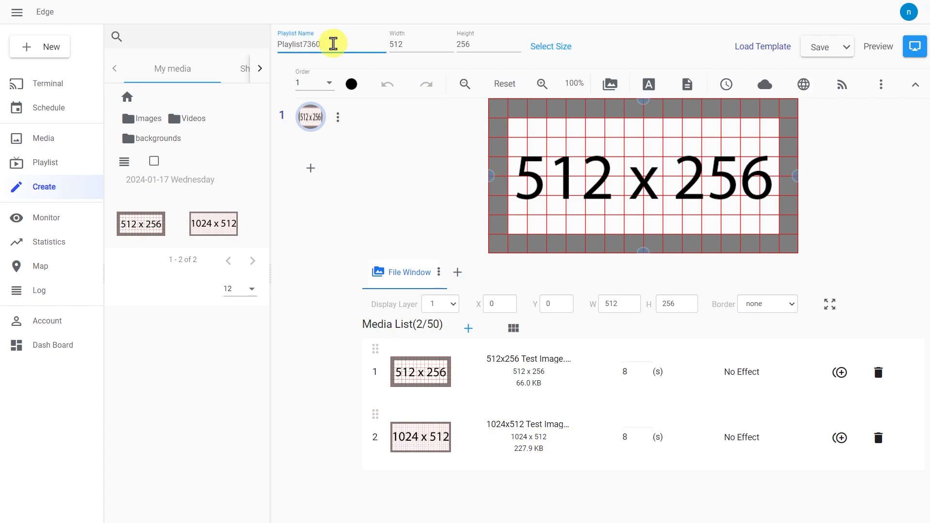
key("BackSpace")
key("BackSpace")
key("BackSpace")
key("BackSpace")
key("BackSpace")
key("BackSpace")
key("BackSpace")
key("BackSpace")
key("BackSpace")
key("BackSpace")
key("BackSpace")
key("BackSpace")
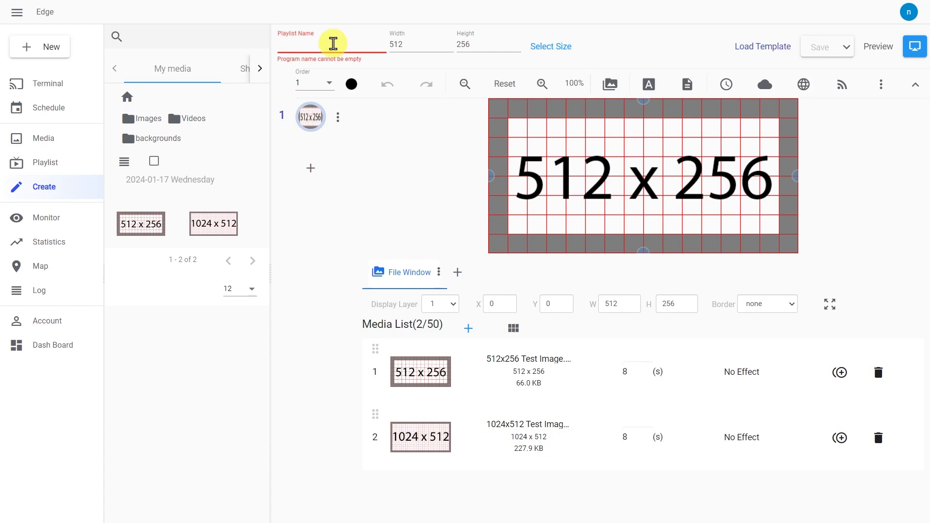
type("Test List")
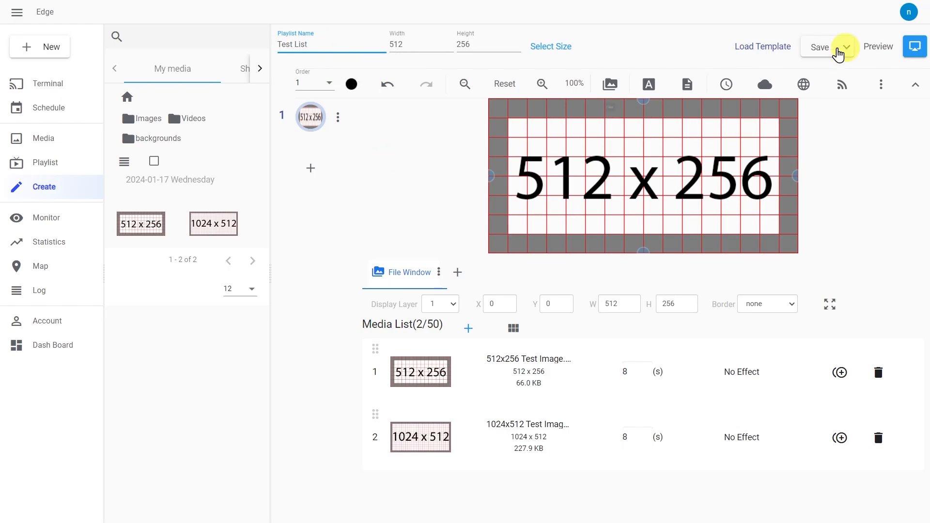
left_click(826, 61)
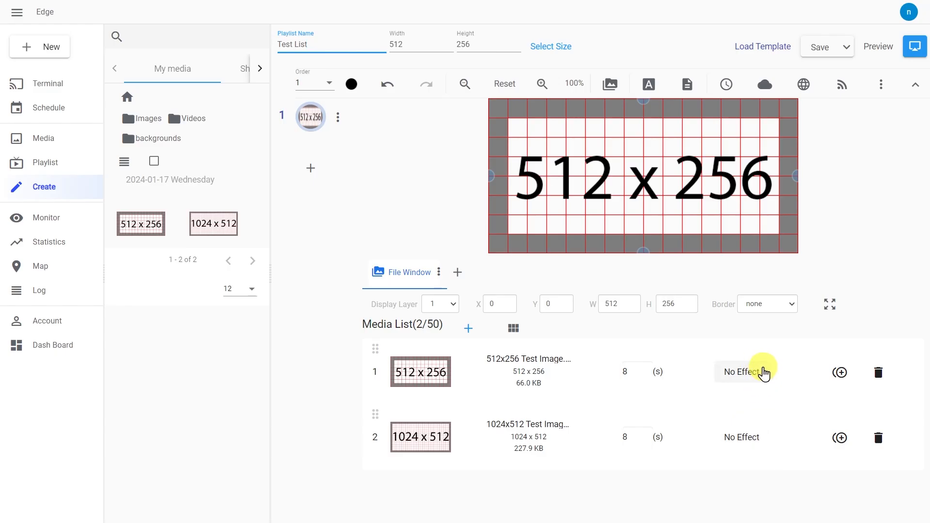
Step: Try a Fade in transition on the first image, revert it to No Effect, and save Test List
left_click(763, 373)
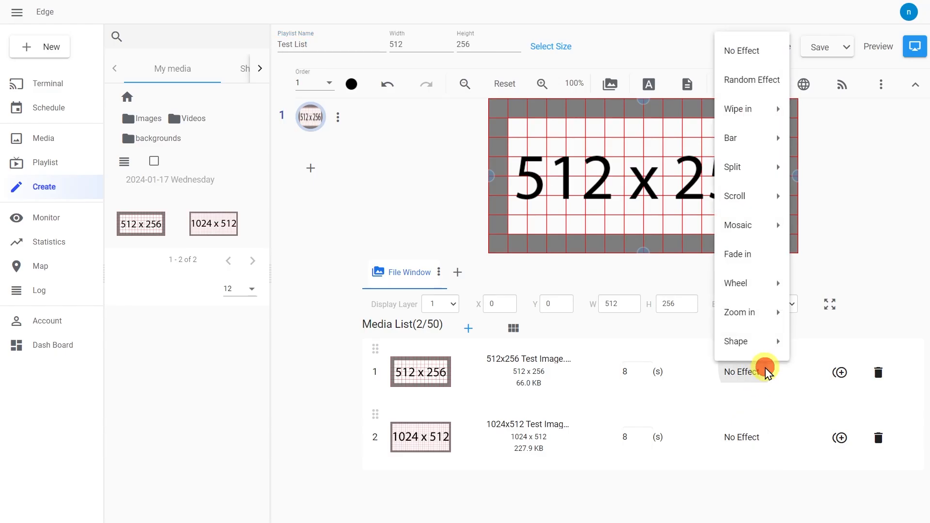
mouse_move(758, 103)
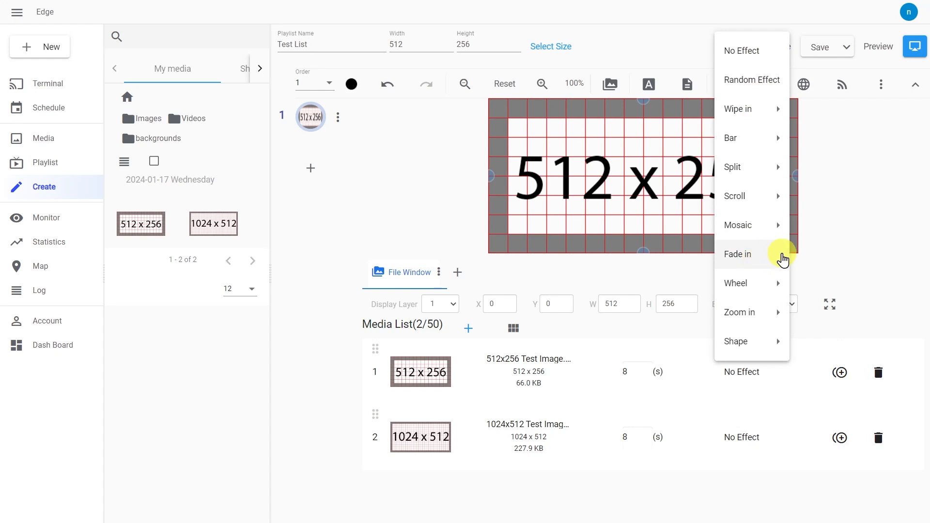
left_click(765, 257)
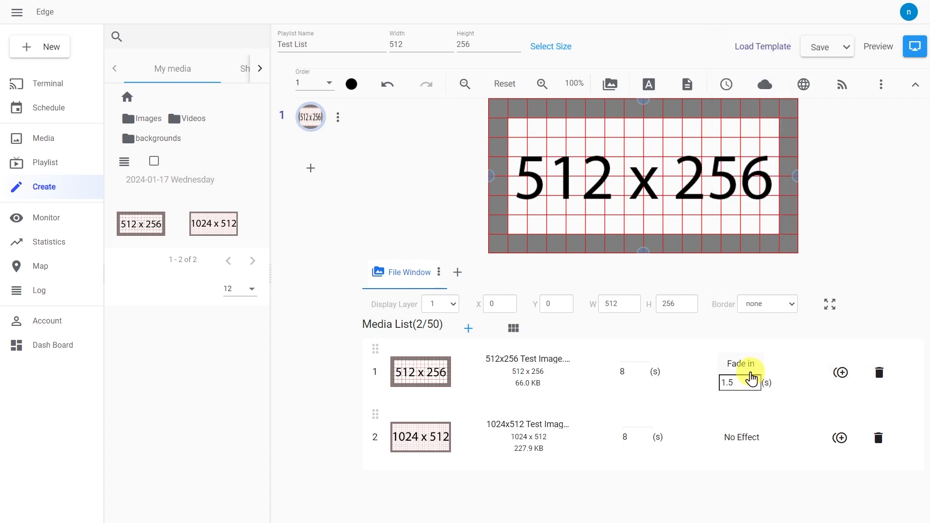
left_click(742, 364)
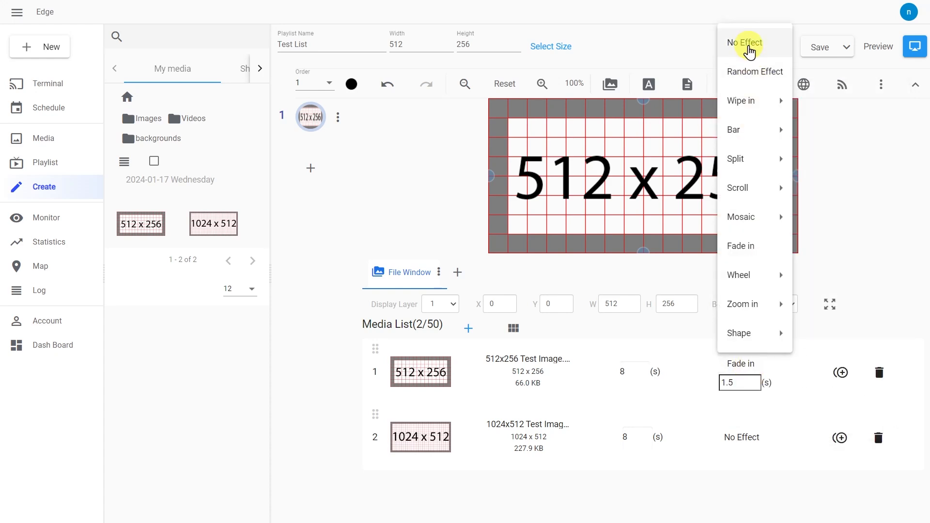
left_click(751, 42)
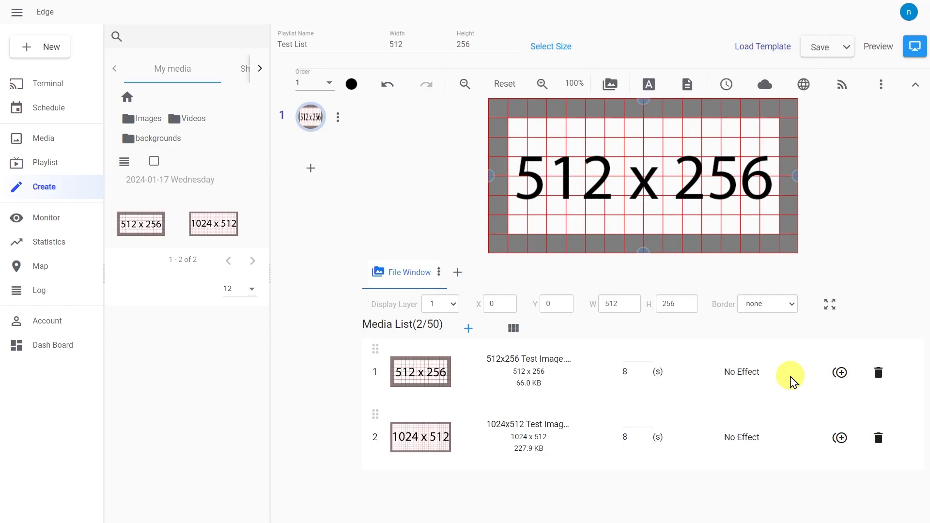
left_click(321, 51)
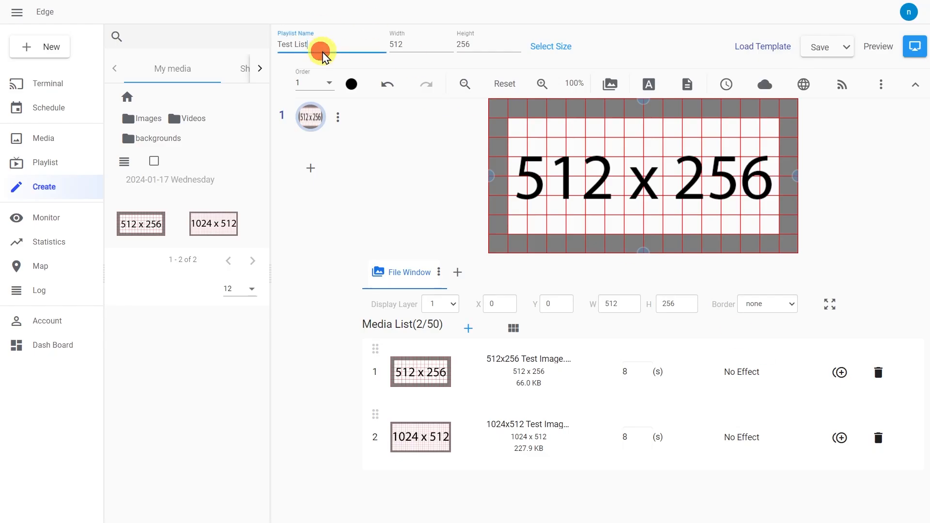
left_click(827, 45)
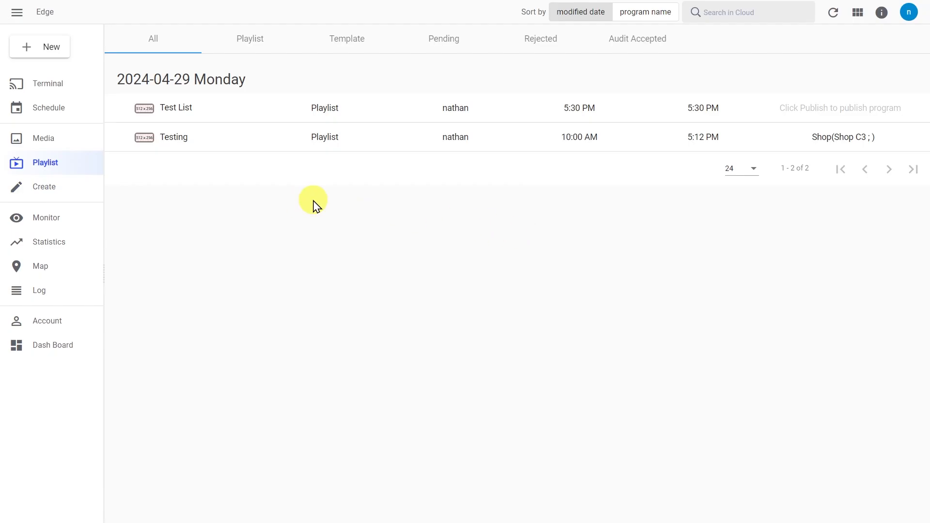
mouse_move(114, 112)
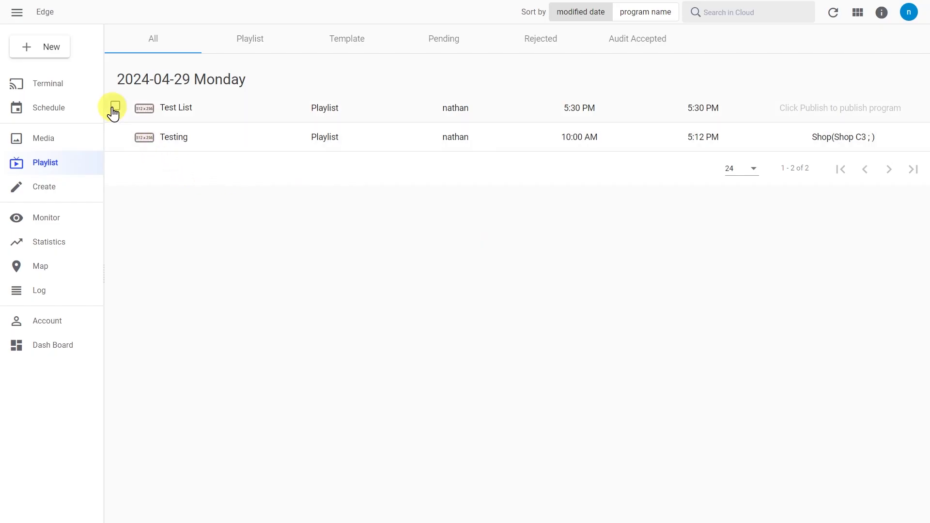
left_click(115, 107)
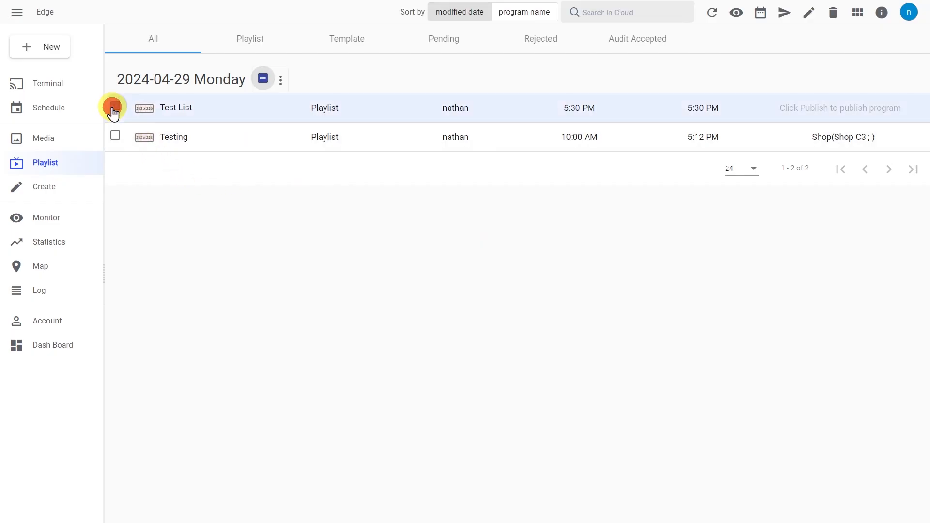
left_click(76, 167)
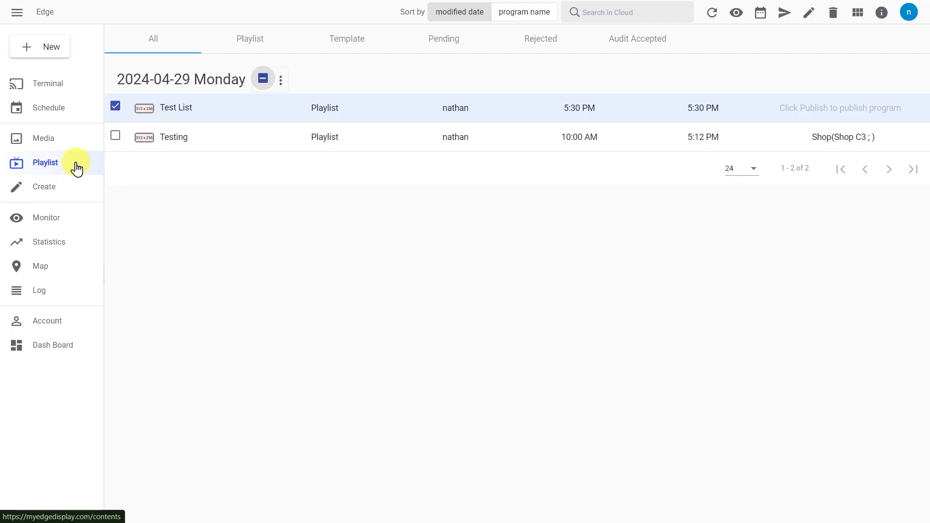
left_click(116, 106)
left_click(116, 107)
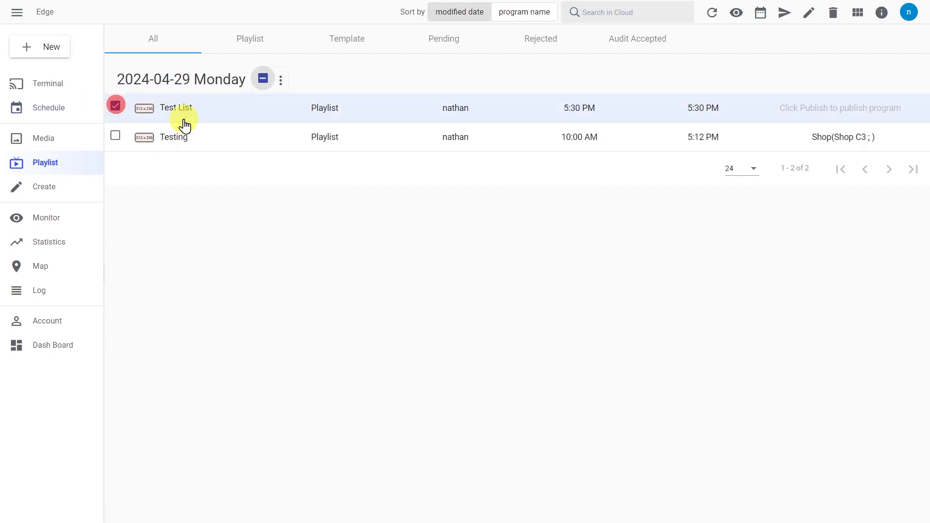
Step: Publish Test List to the Shop C3 display only and check it on the Terminal page
left_click(784, 19)
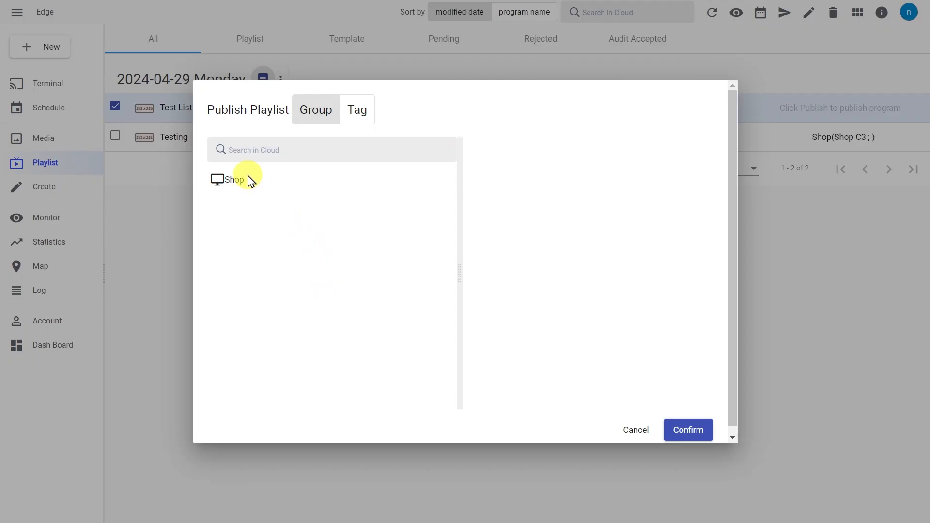
left_click(268, 184)
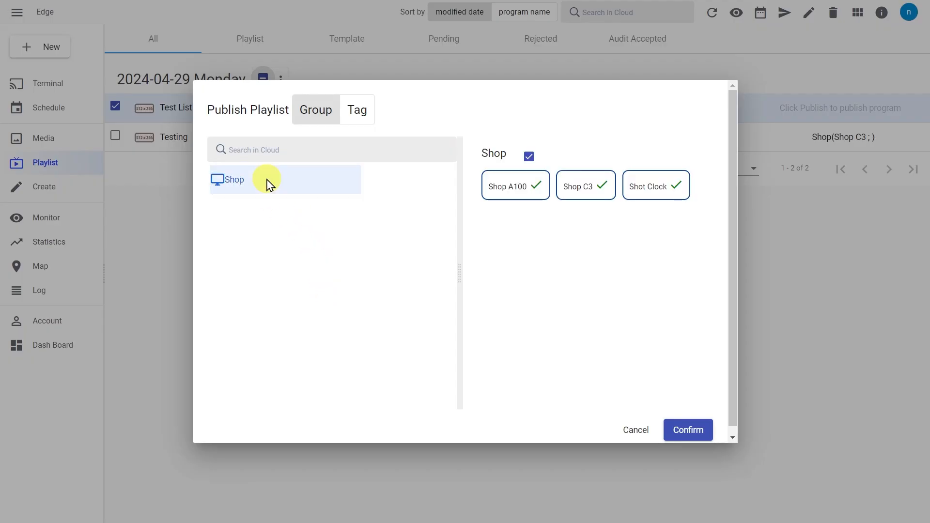
left_click(539, 196)
left_click(586, 193)
left_click(664, 199)
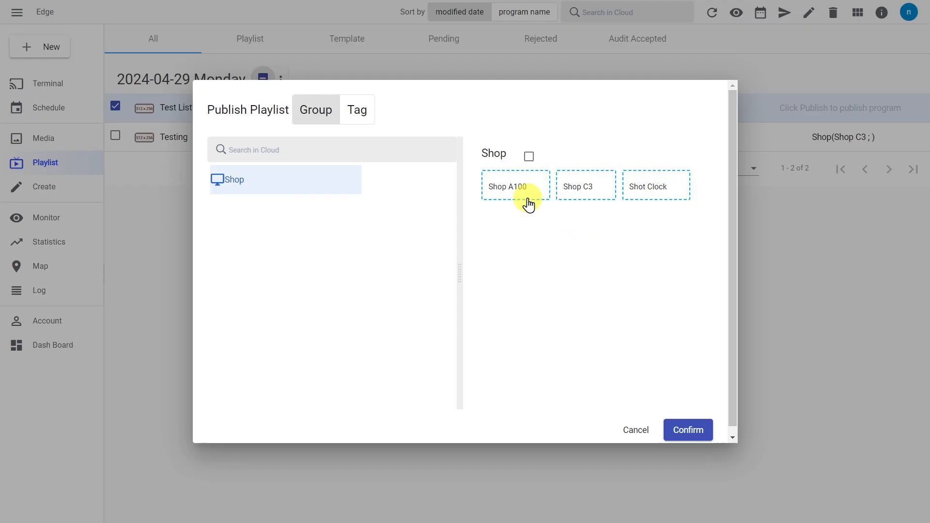
left_click(529, 158)
left_click(529, 157)
left_click(596, 196)
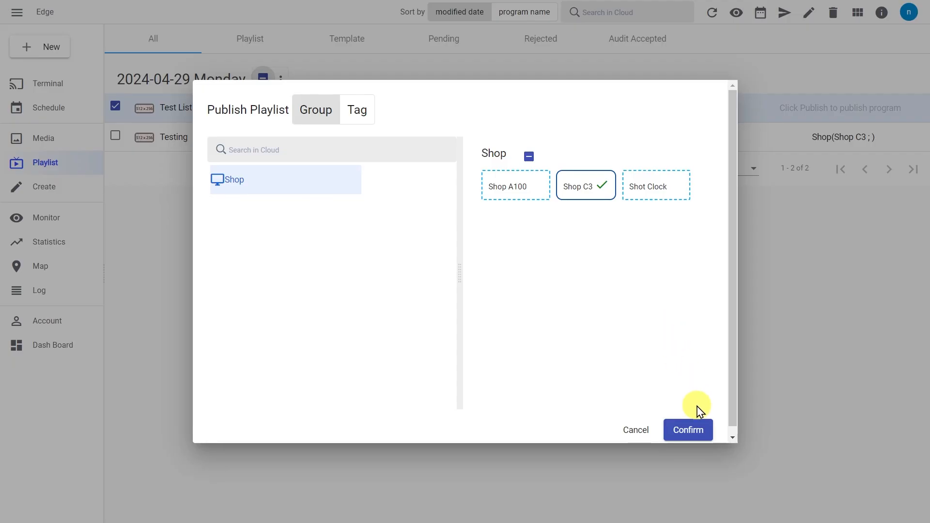
left_click(706, 432)
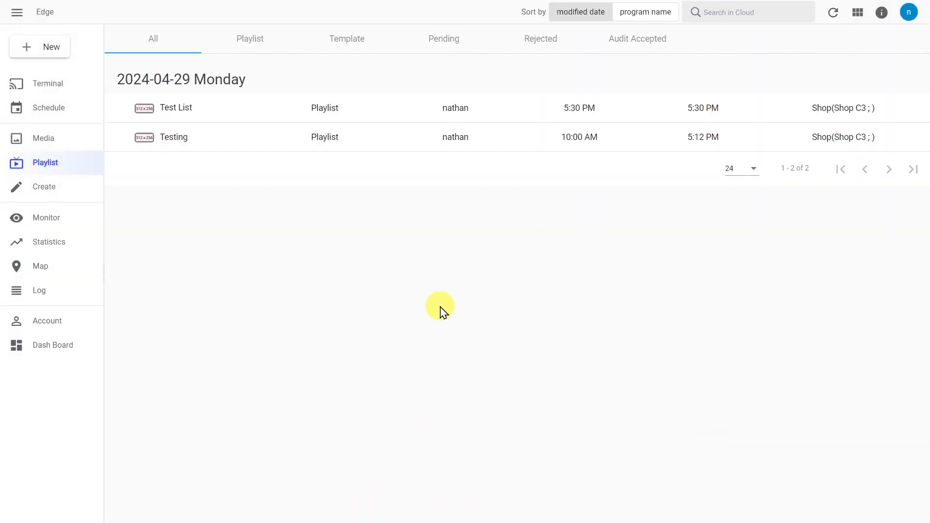
left_click(85, 91)
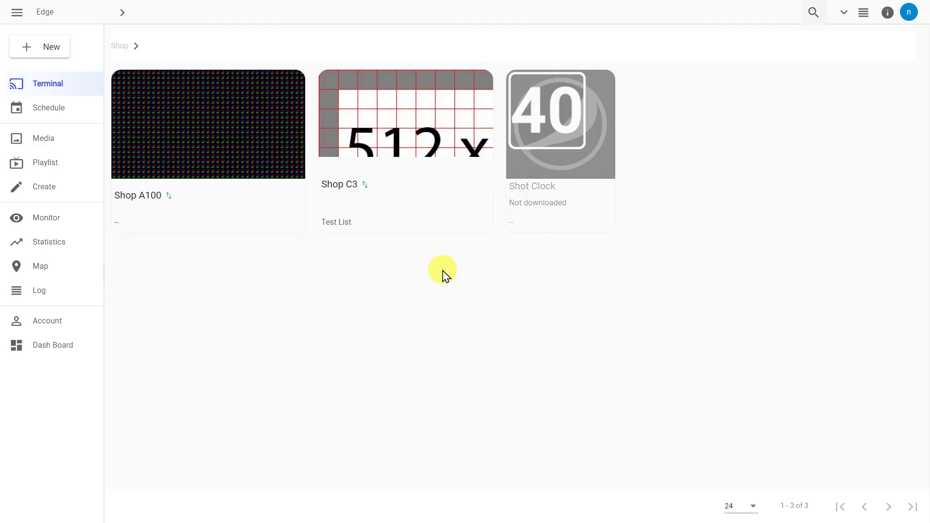
Step: Open the Shop schedule and add a new playlist entry containing Test List
left_click(92, 121)
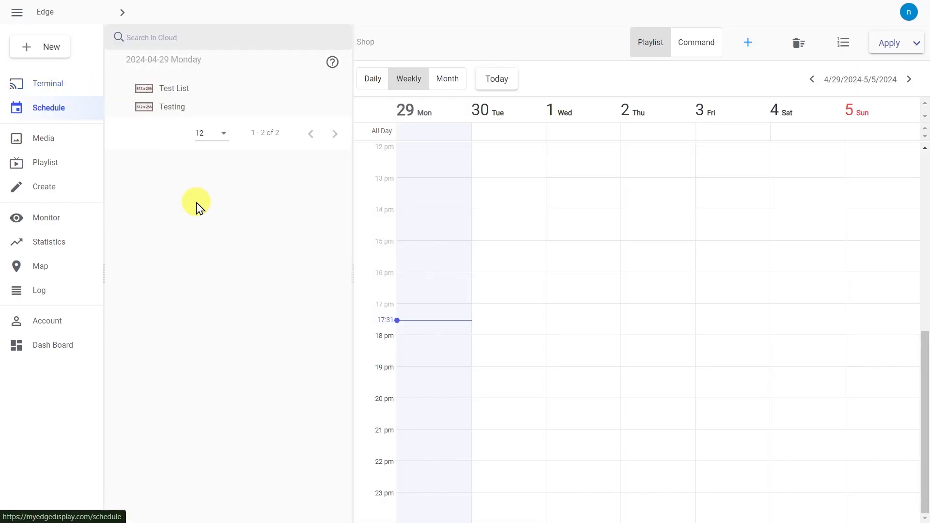
left_click(639, 55)
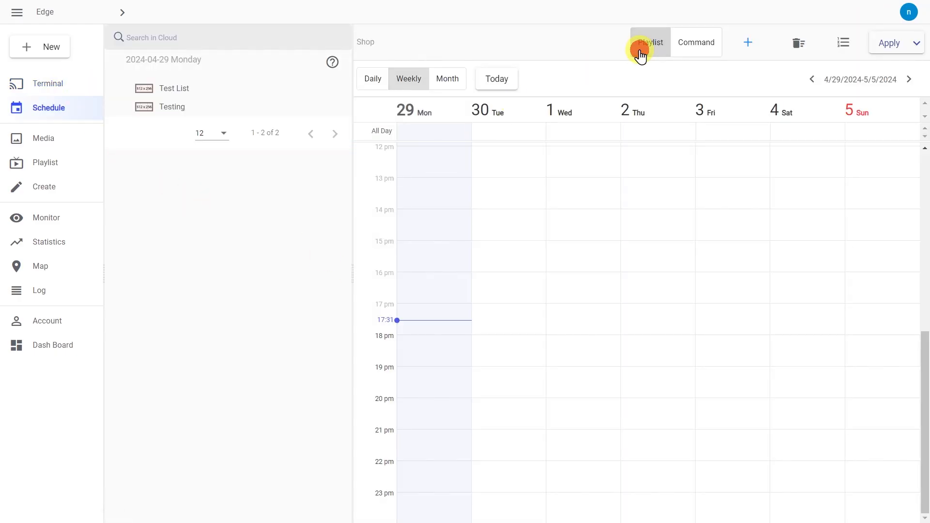
left_click(750, 46)
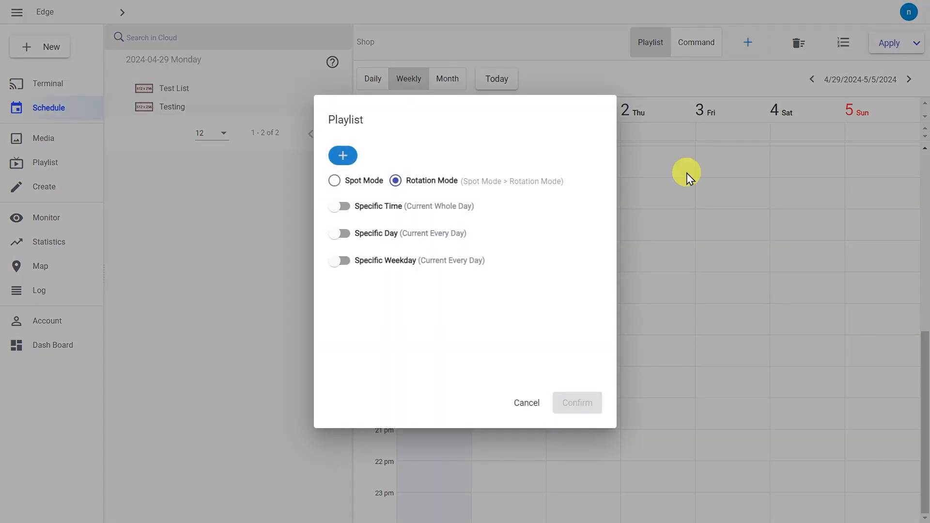
left_click(348, 158)
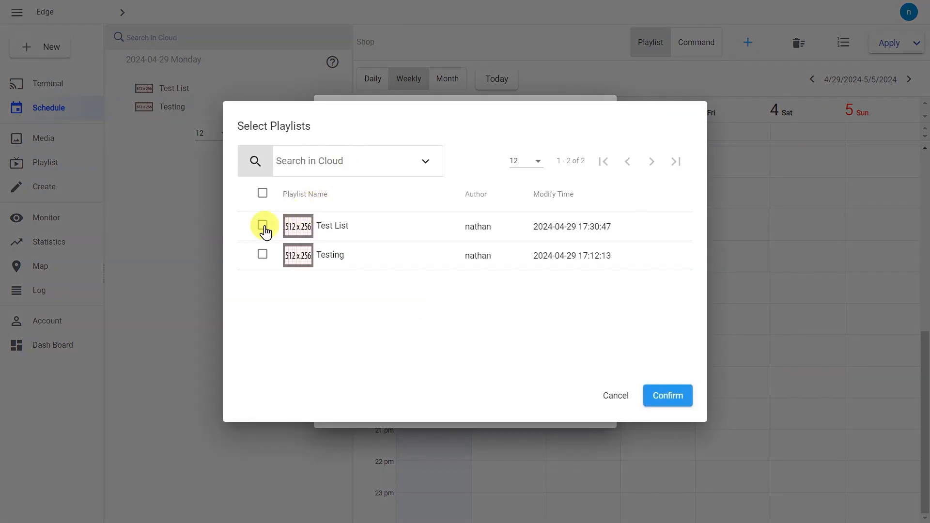
left_click(251, 226)
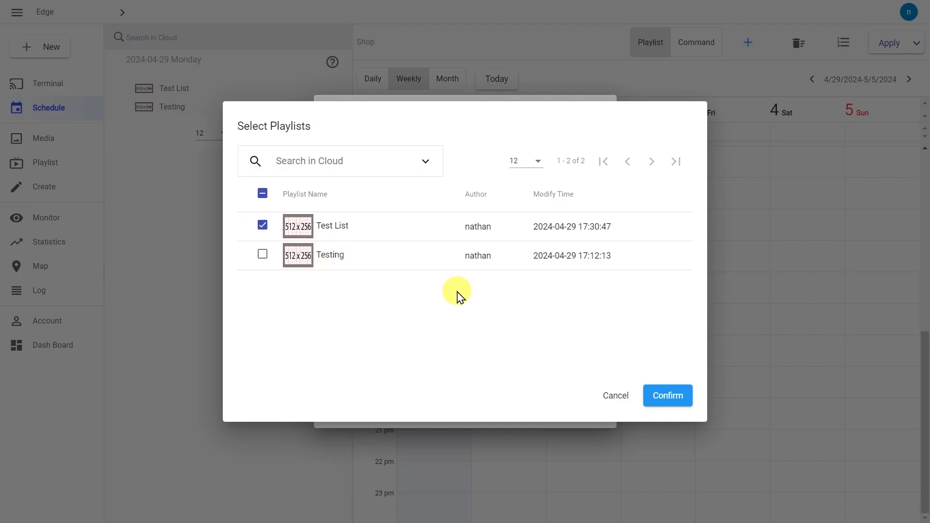
left_click(665, 398)
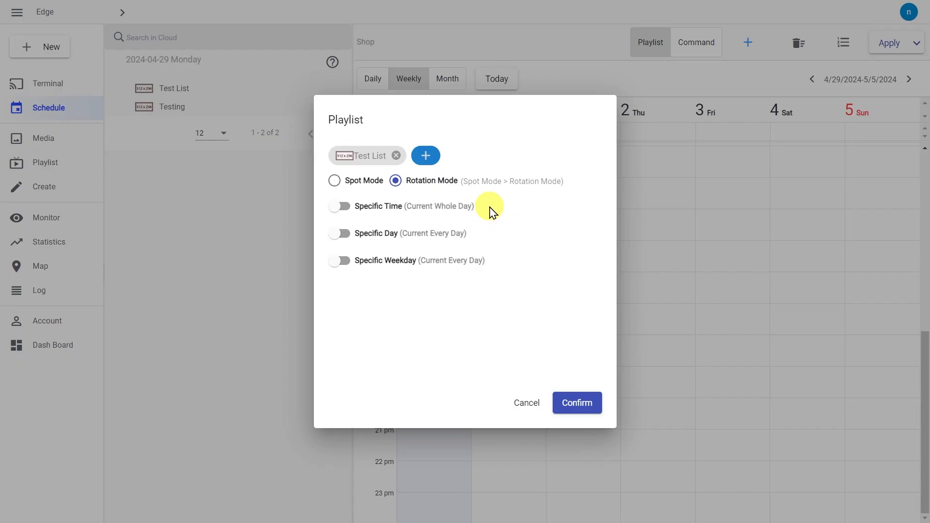
Step: Turn on Specific Time and set the start time to 09:00:00
left_click(347, 209)
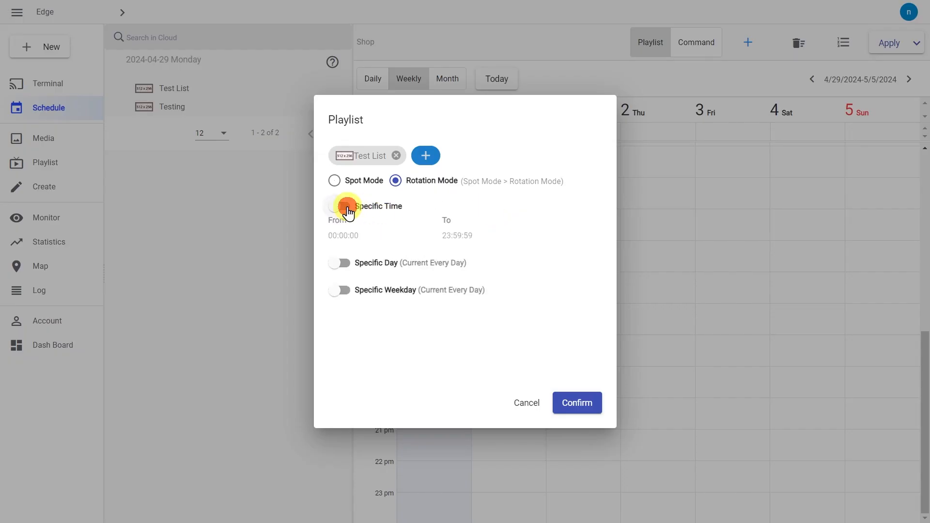
left_click(347, 209)
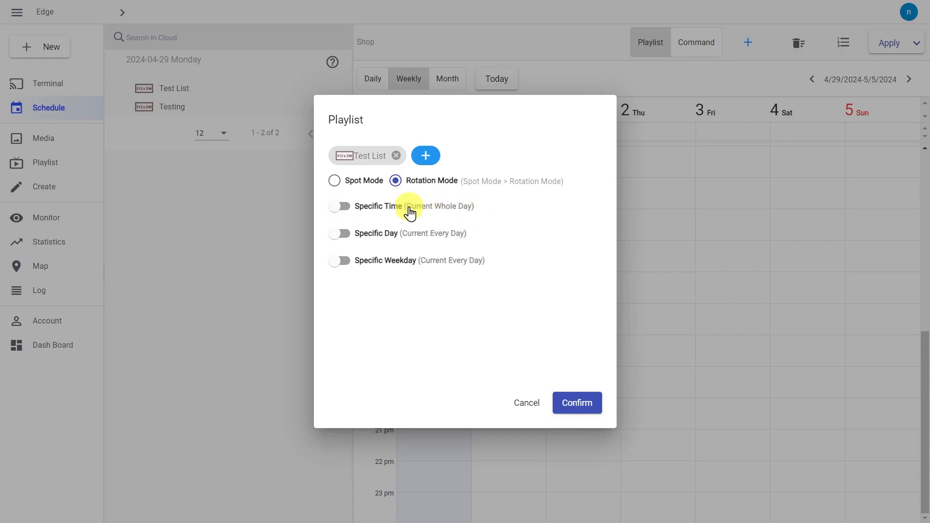
left_click(347, 209)
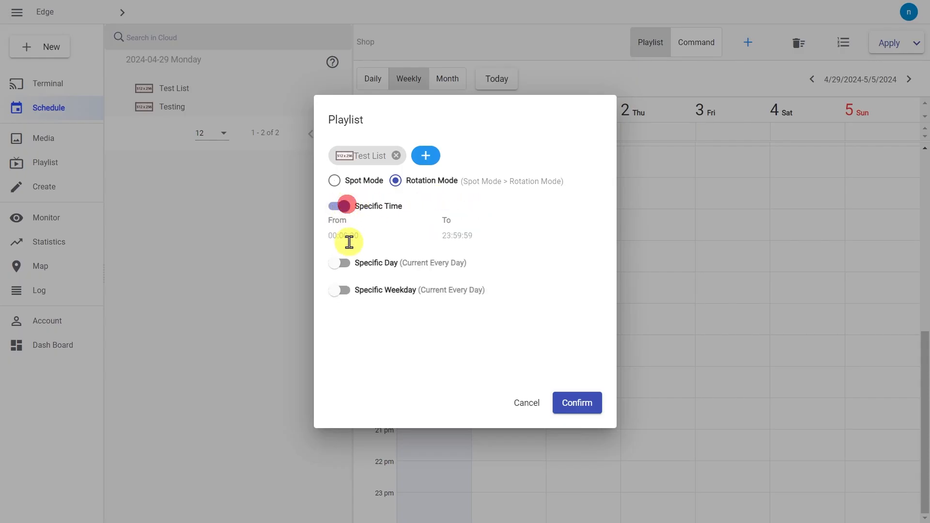
left_click(344, 237)
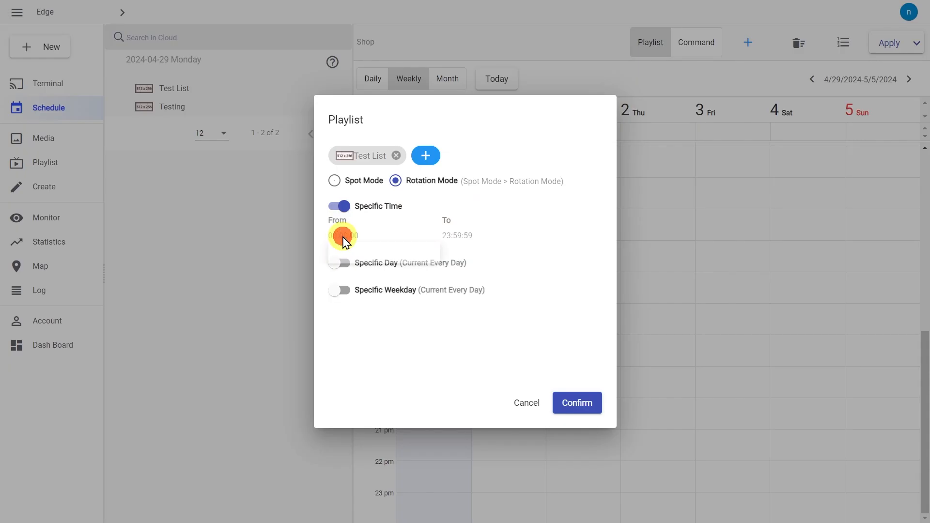
left_click(360, 263)
type("9")
key("Tab")
type("0")
key("Tab")
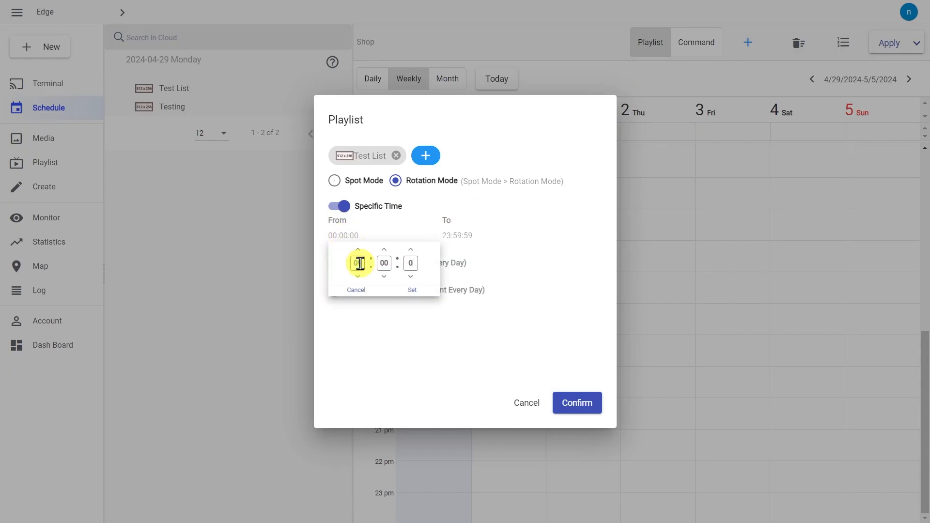
left_click(411, 276)
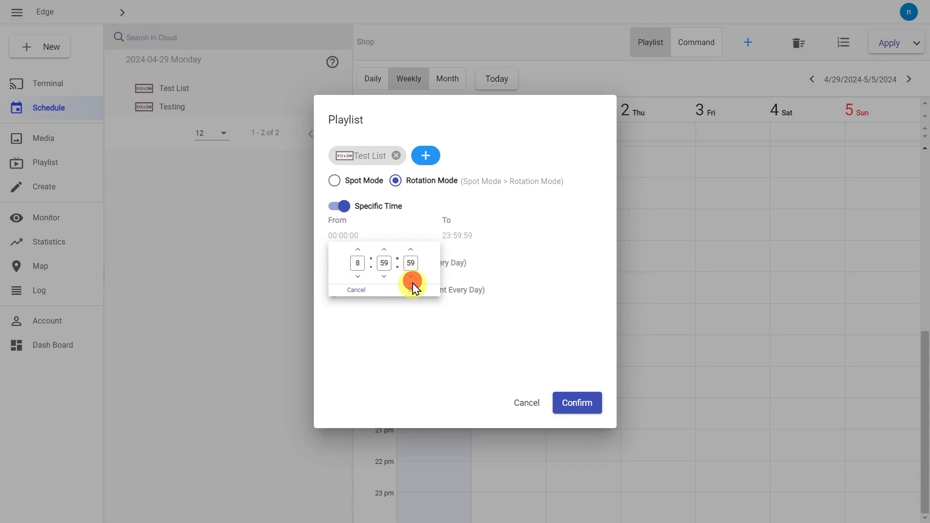
left_click(410, 276)
left_click(410, 251)
left_click(410, 251)
left_click(411, 290)
Step: Set the entry's end time to 17:00:00
left_click(448, 236)
left_click(473, 263)
left_click(501, 262)
type("0")
left_click(525, 263)
type("0")
left_click(533, 290)
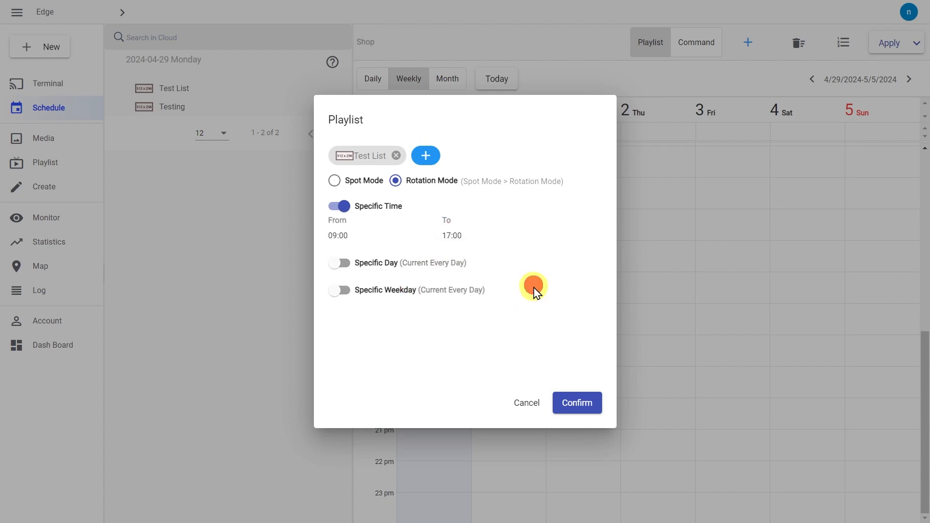
Step: Turn on Specific Day and set the date range to 30 April 2024
left_click(345, 265)
left_click(421, 282)
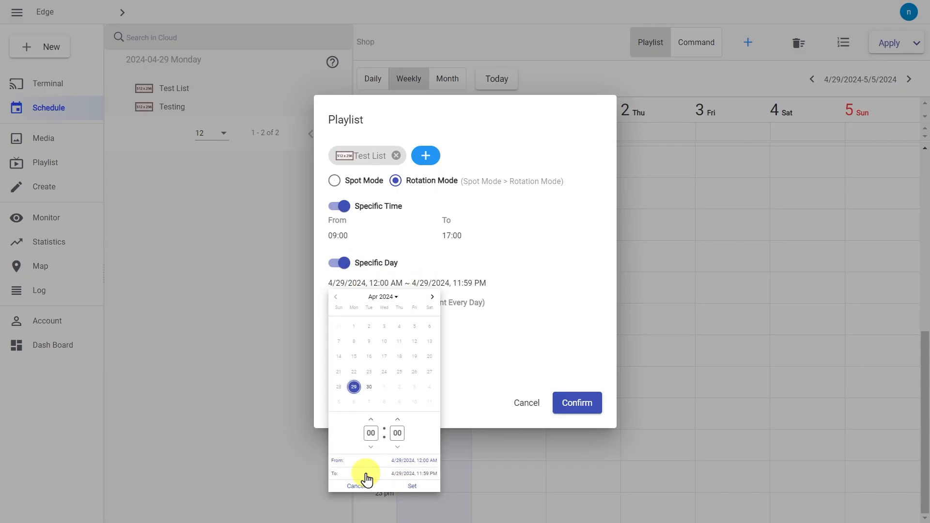
left_click(372, 389)
left_click(372, 389)
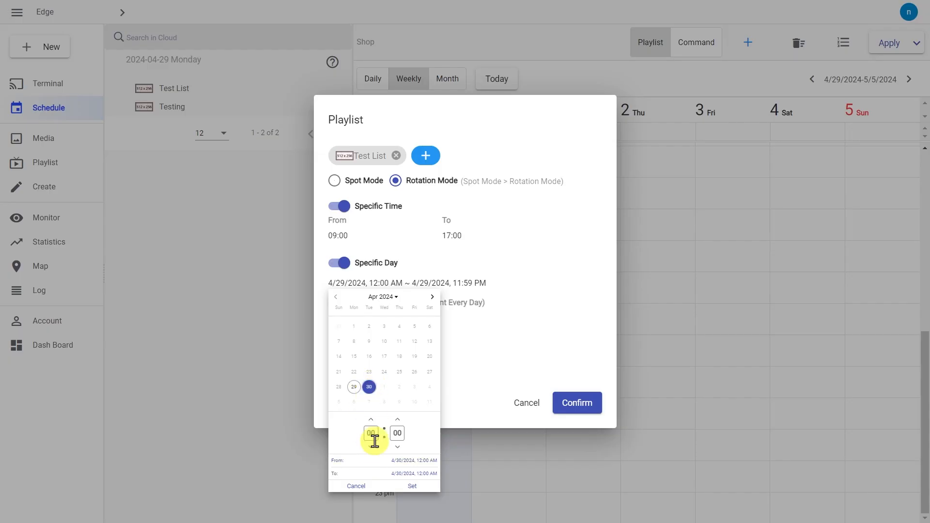
left_click(411, 486)
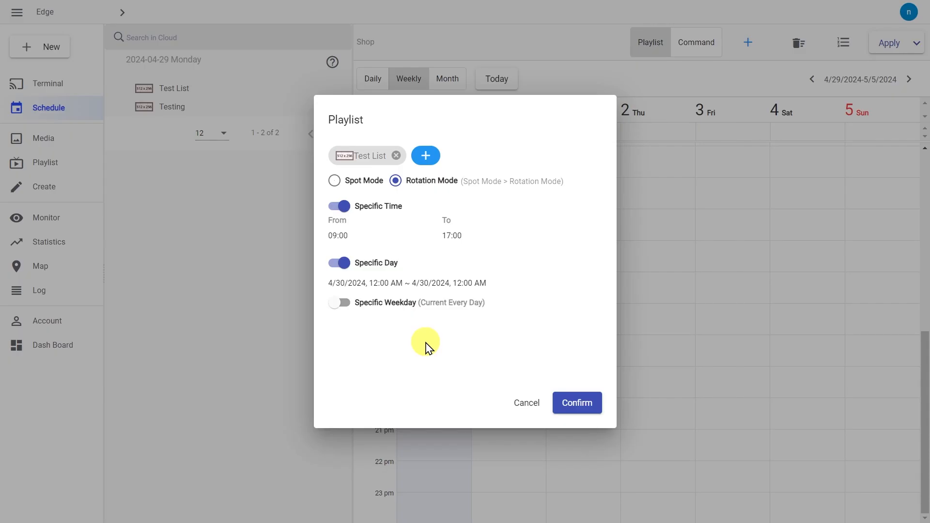
Step: Turn on Specific Weekday and exclude Saturday and Sunday
left_click(342, 305)
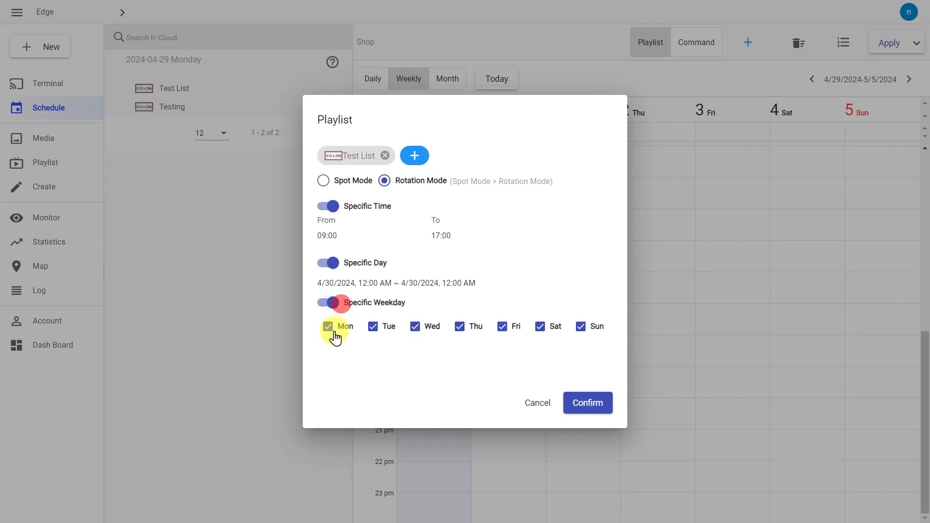
left_click(374, 326)
left_click(419, 326)
left_click(420, 327)
left_click(372, 329)
left_click(539, 329)
left_click(584, 329)
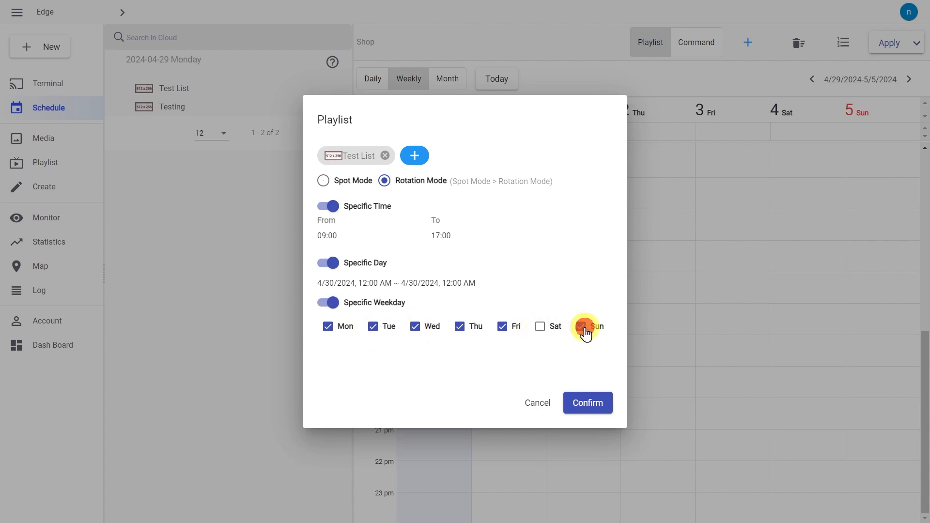
Step: Save the Test List entry, reopen it, and widen its dates to 29 April–3 May
left_click(583, 406)
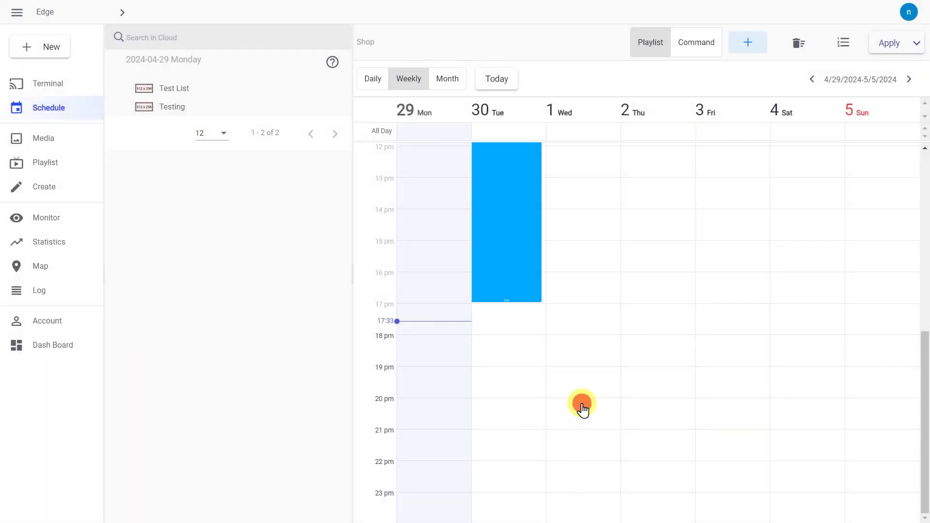
scroll(635, 340, "down", 1)
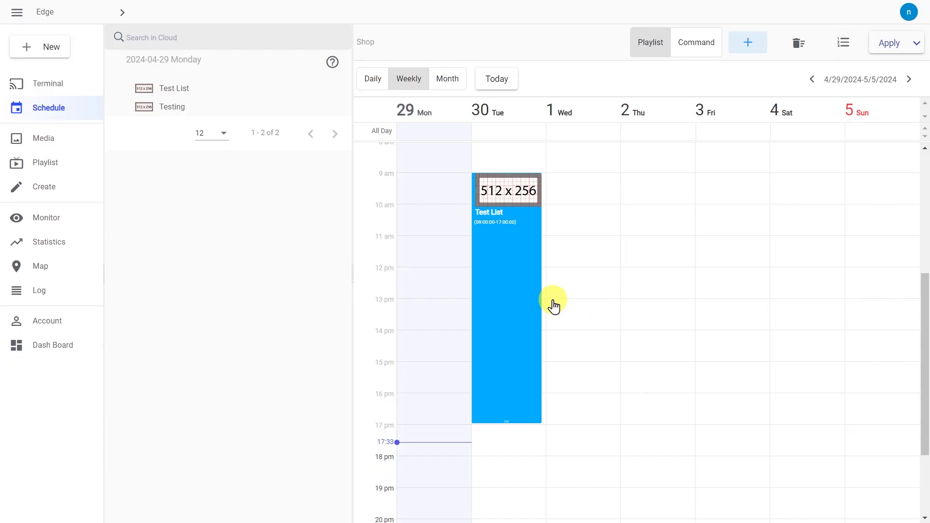
left_click(515, 285)
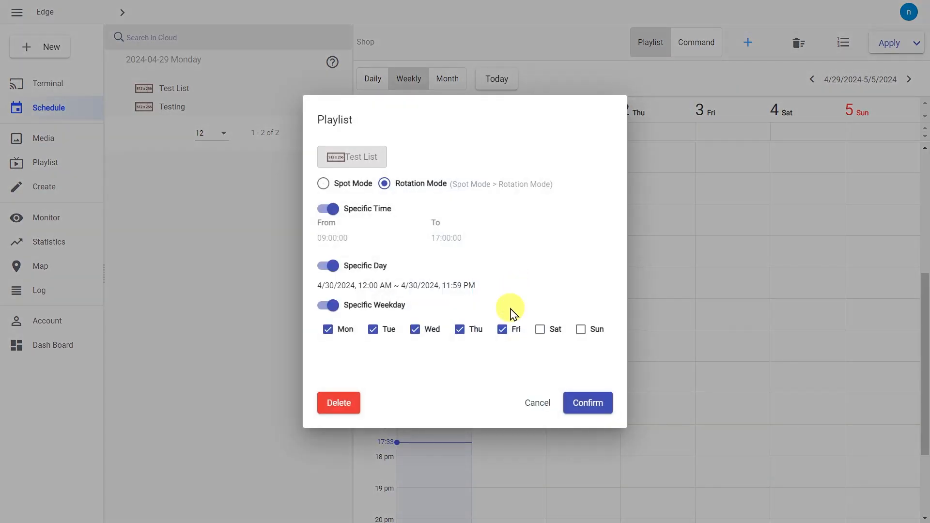
left_click(338, 235)
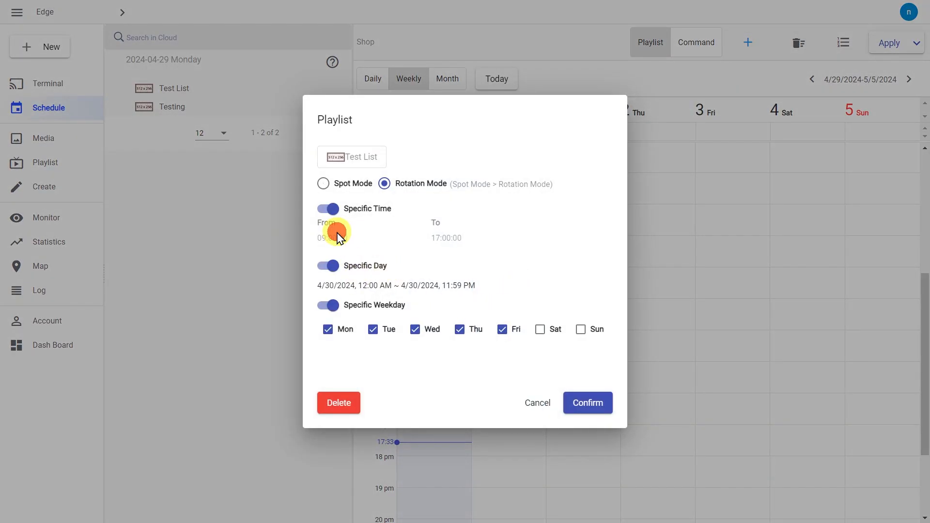
left_click(358, 286)
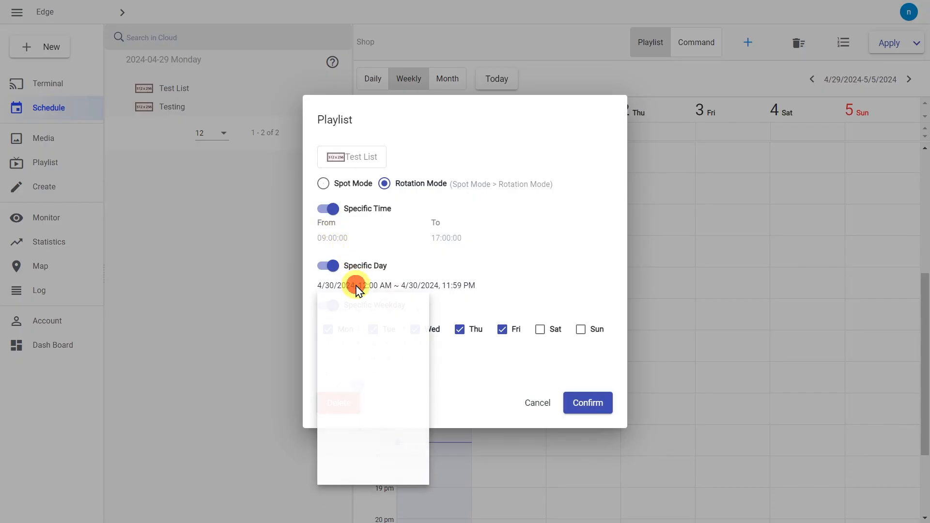
left_click(342, 389)
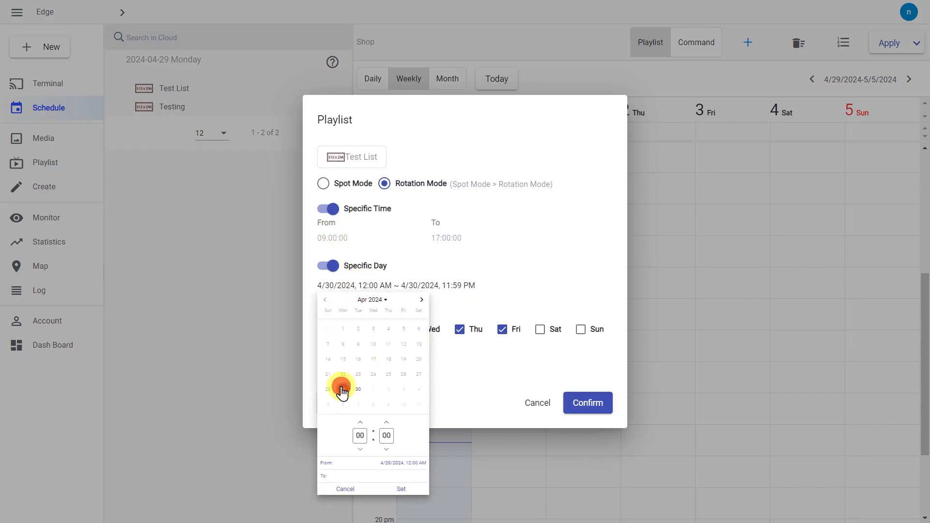
left_click(404, 389)
left_click(410, 490)
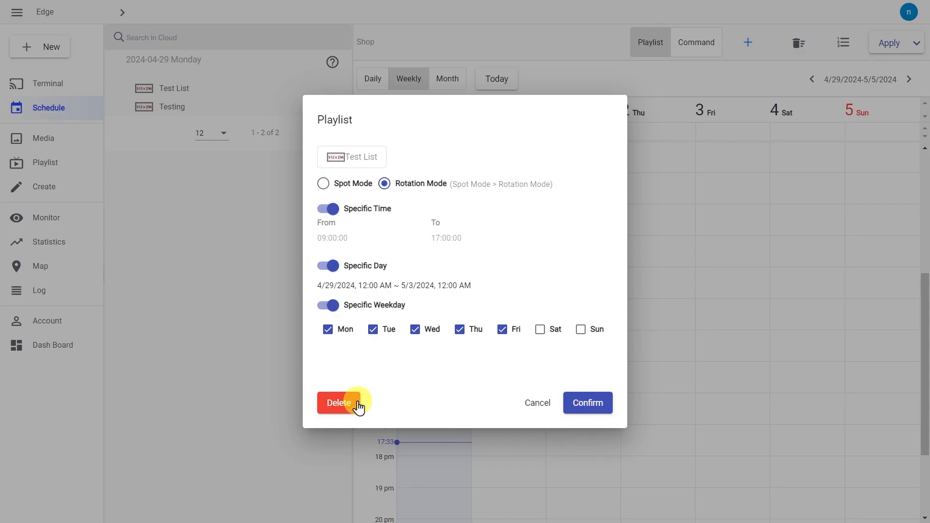
Step: Save the Test List entry, then start a new entry holding the Testing playlist in Spot Mode
left_click(588, 404)
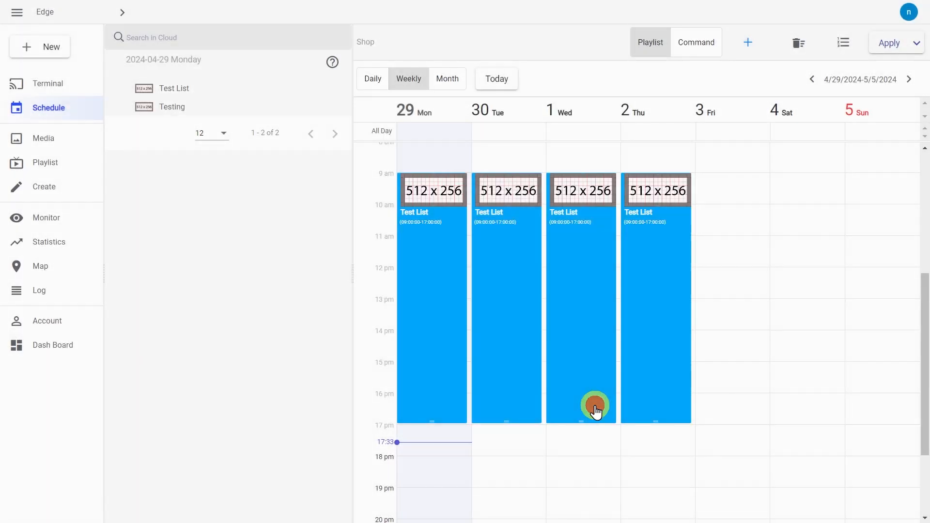
left_click(750, 46)
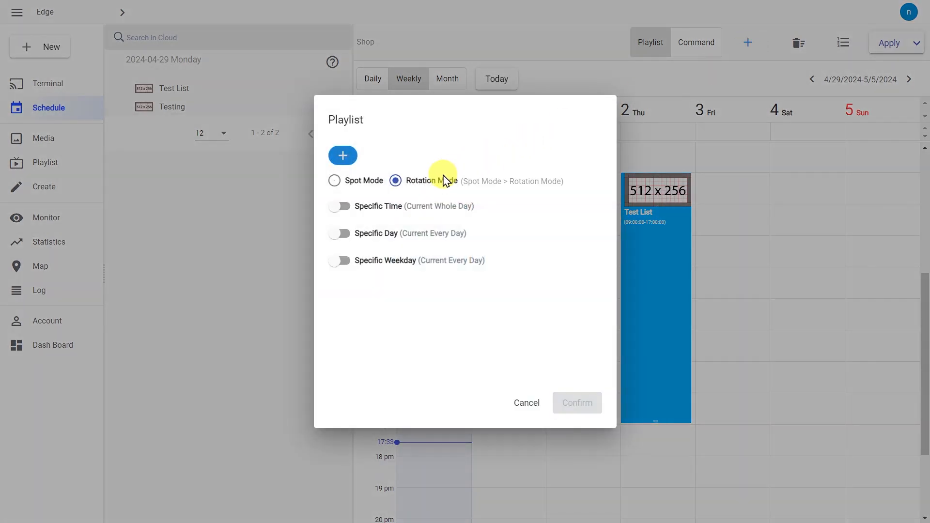
left_click(344, 156)
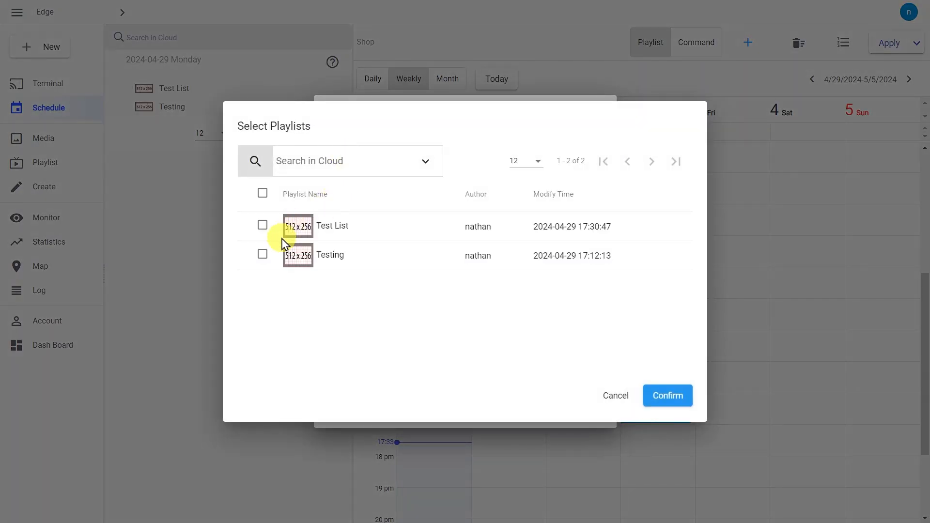
left_click(263, 252)
left_click(675, 399)
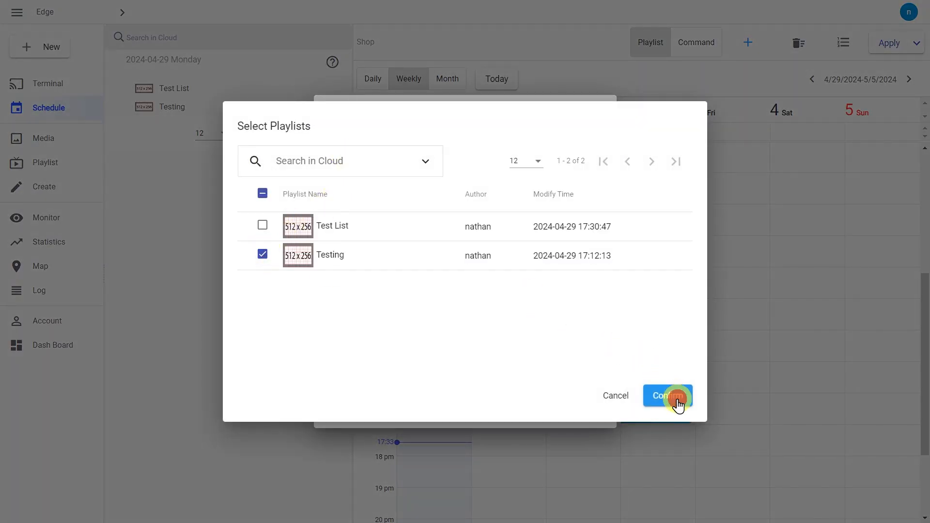
left_click(335, 181)
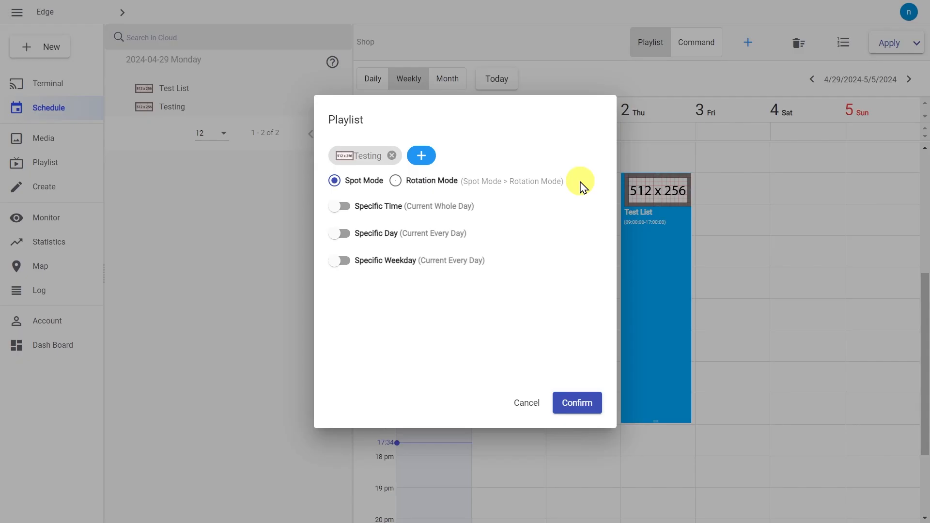
Step: Restrict the Testing spot entry to a specific time from 11:00 to 12:00
left_click(340, 206)
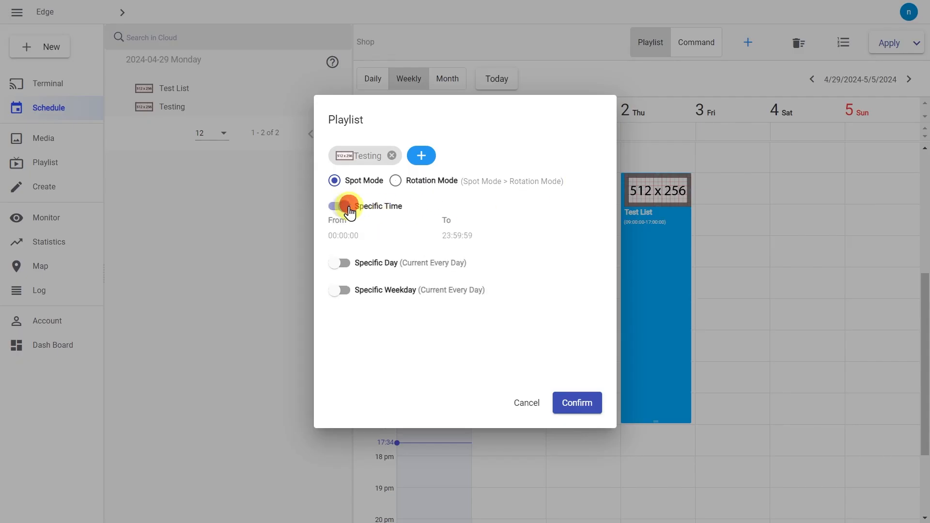
left_click(343, 236)
left_click(356, 265)
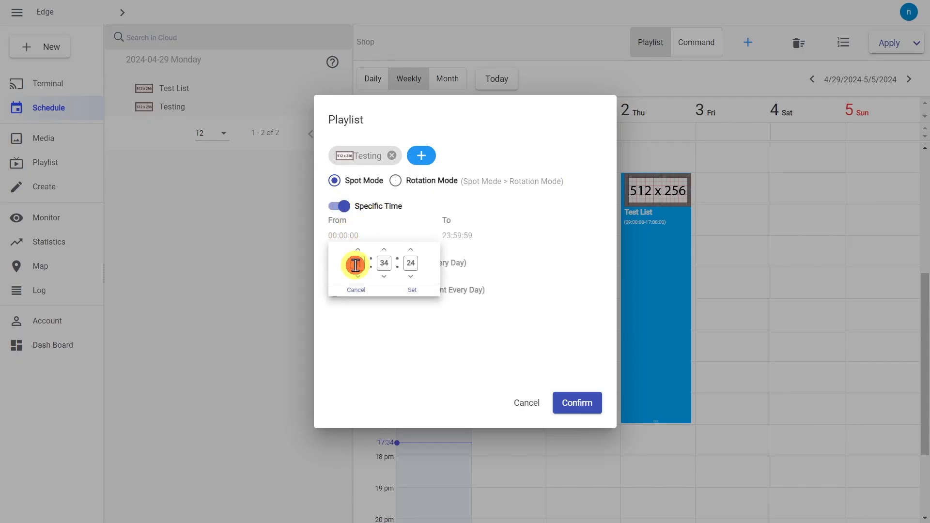
key("Tab")
left_click(412, 291)
left_click(456, 231)
left_click(440, 236)
left_click(476, 258)
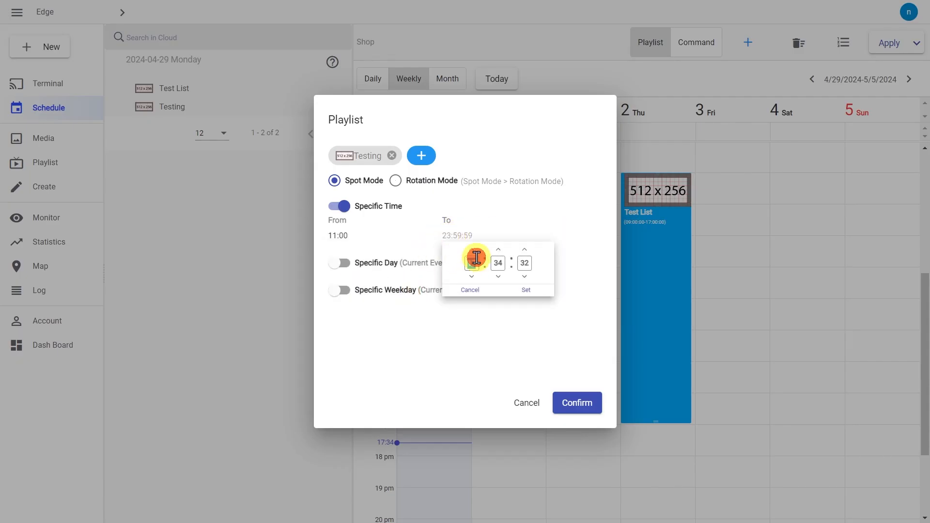
key("Tab")
type("0")
left_click(523, 289)
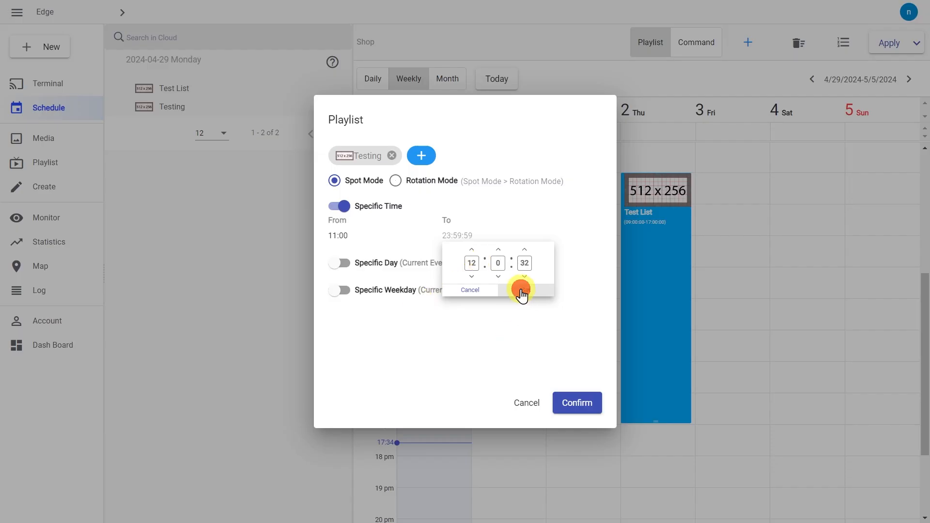
Step: Limit the entry to Fridays only and save it
left_click(341, 289)
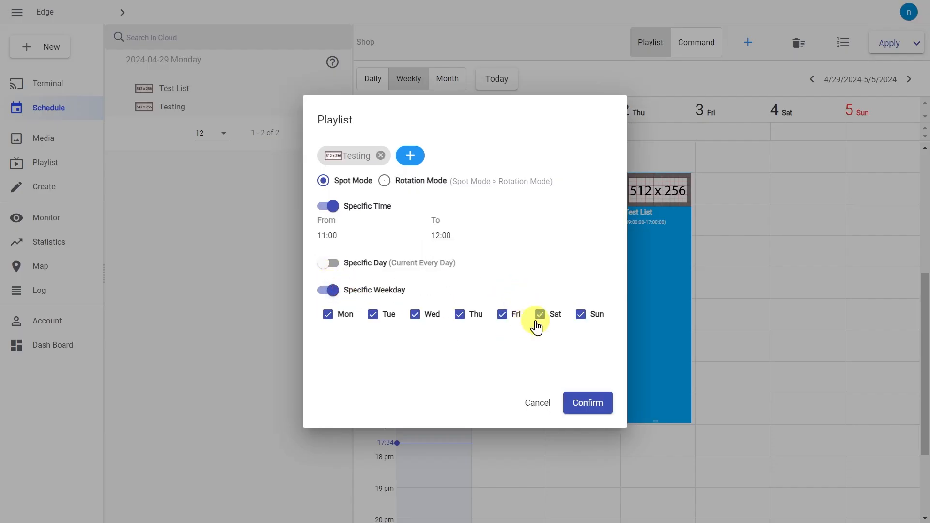
left_click(539, 315)
left_click(584, 315)
left_click(454, 315)
left_click(411, 315)
left_click(363, 313)
left_click(334, 315)
left_click(589, 405)
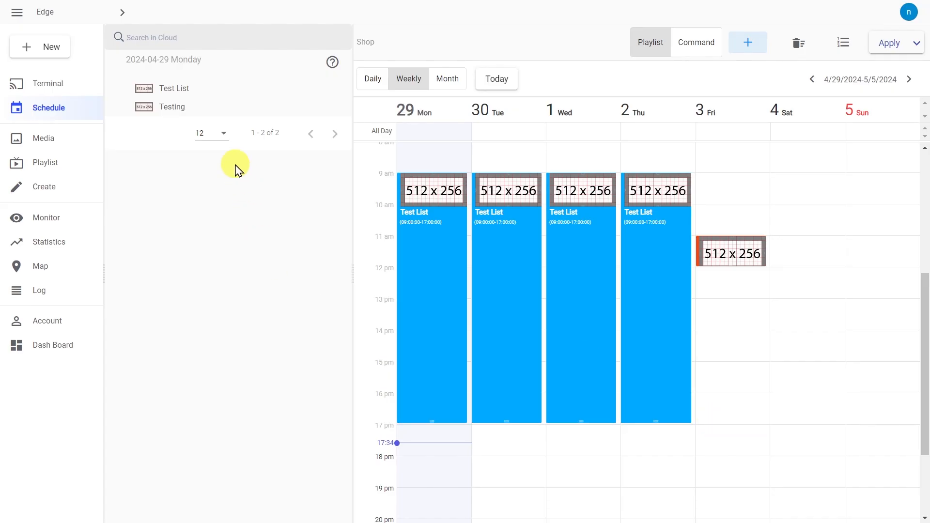
Step: Apply the weekly schedule with both Test List and Testing playlists selected
left_click(116, 65)
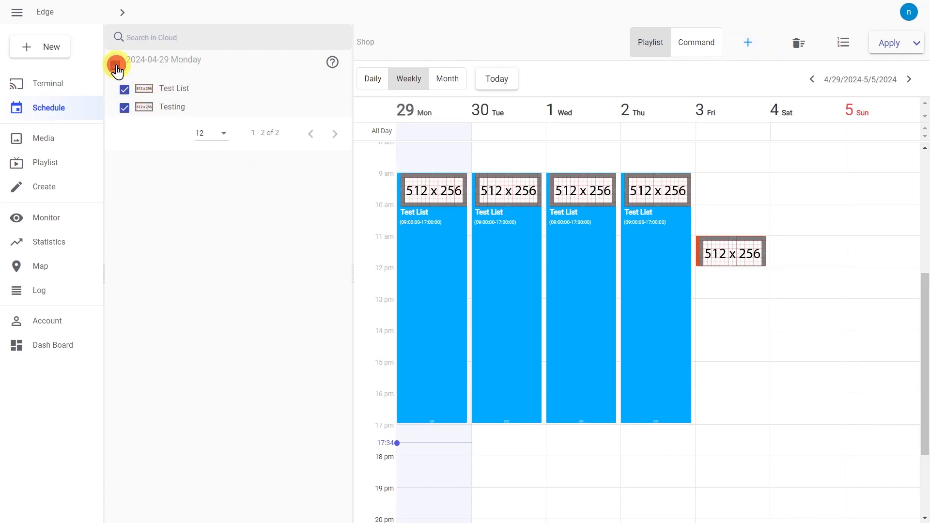
left_click(126, 107)
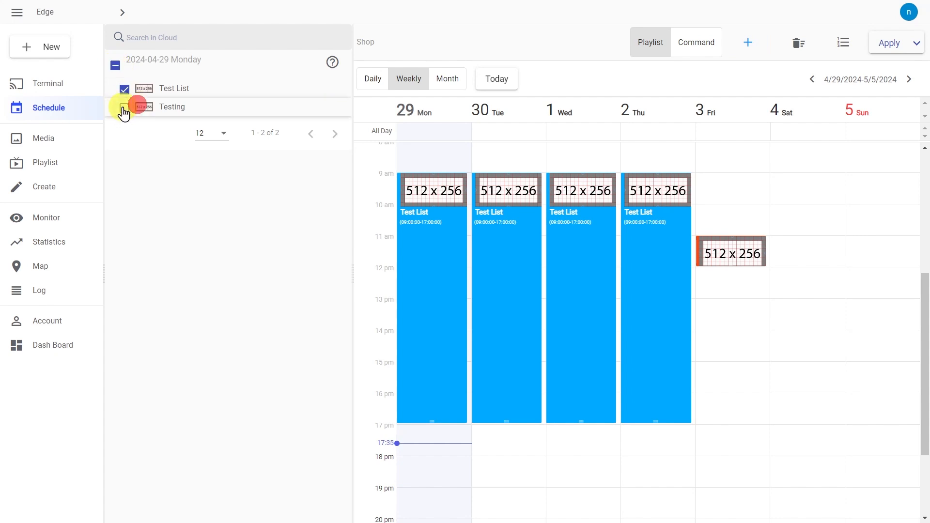
left_click(124, 107)
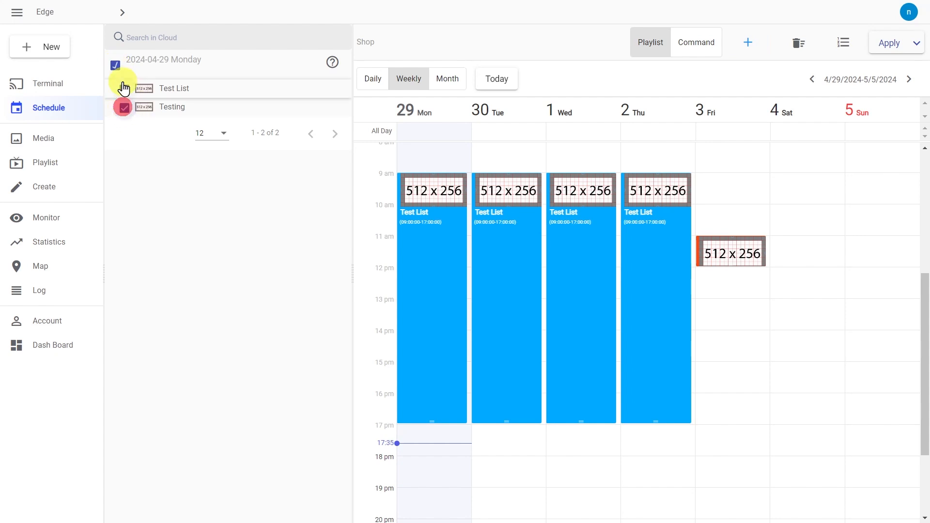
left_click(882, 47)
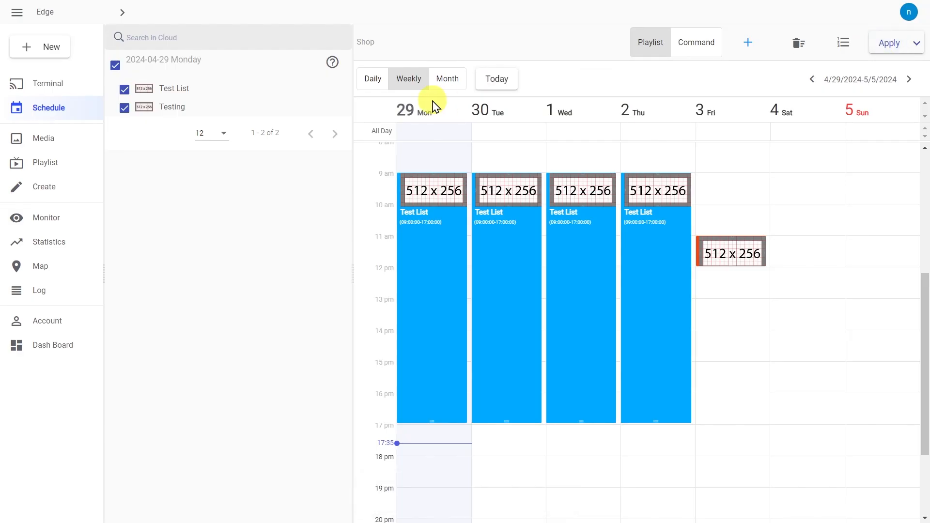
Step: Open the Shop C3 terminal's detail page from the Terminal list
left_click(77, 89)
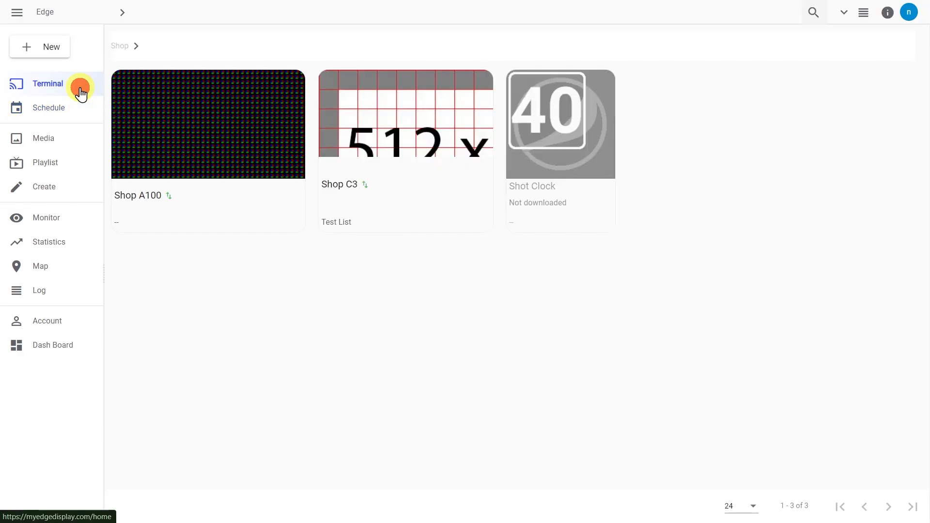
left_click(331, 224)
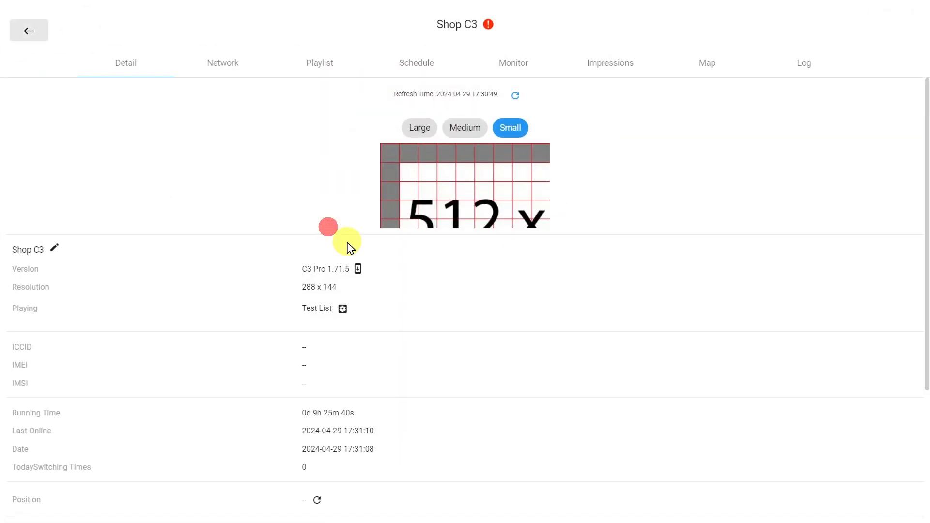
scroll(416, 320, "down", 4)
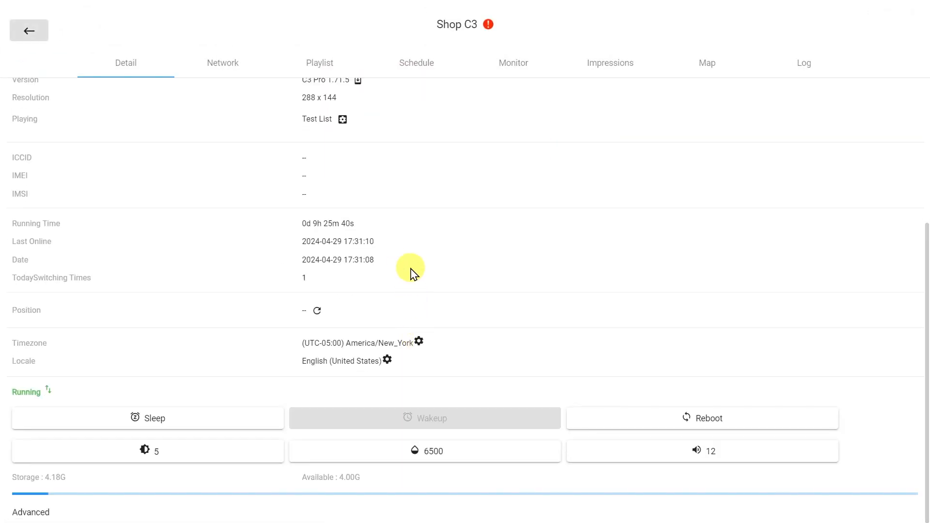